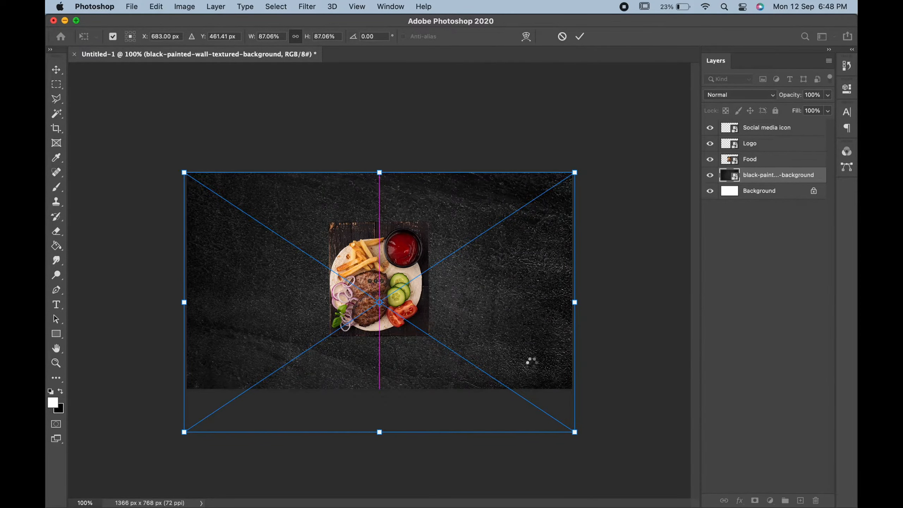
Step: Accept the background placement, then enlarge the Food image to about 151% and position it on the canvas's left half
key(Return)
click(409, 309)
key(super+t)
drag(370, 295, 278, 342)
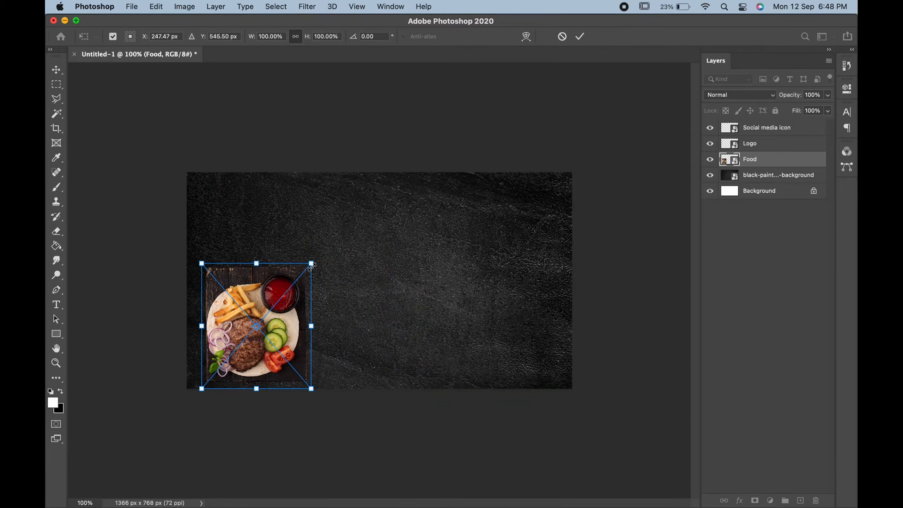
drag(312, 265, 360, 205)
key(Return)
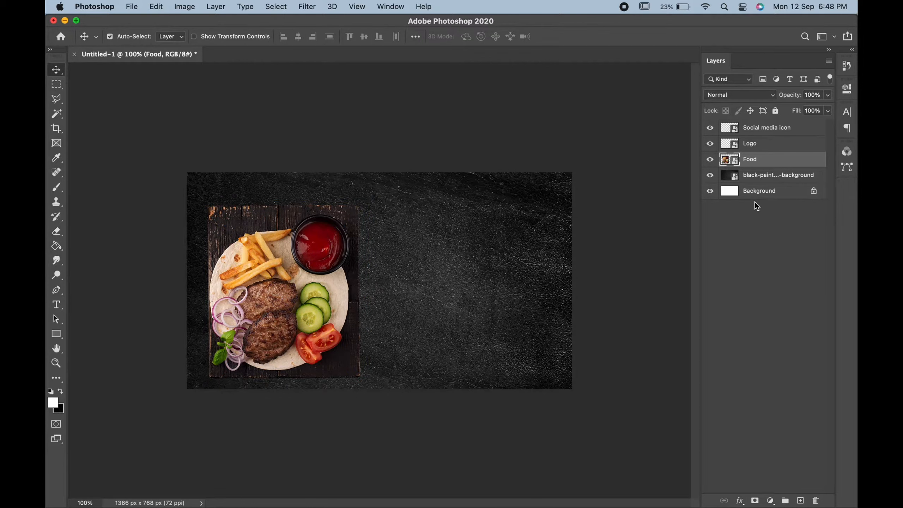
Step: Give the Food layer a drop shadow with 13 px distance, 15% spread, 51 px size and increased opacity, and shift the image slightly left
right_click(796, 159)
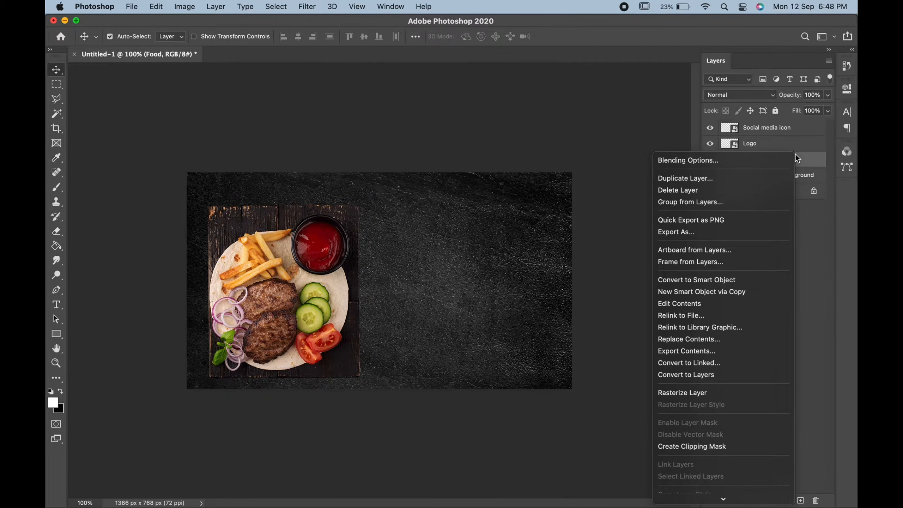
click(774, 159)
click(437, 321)
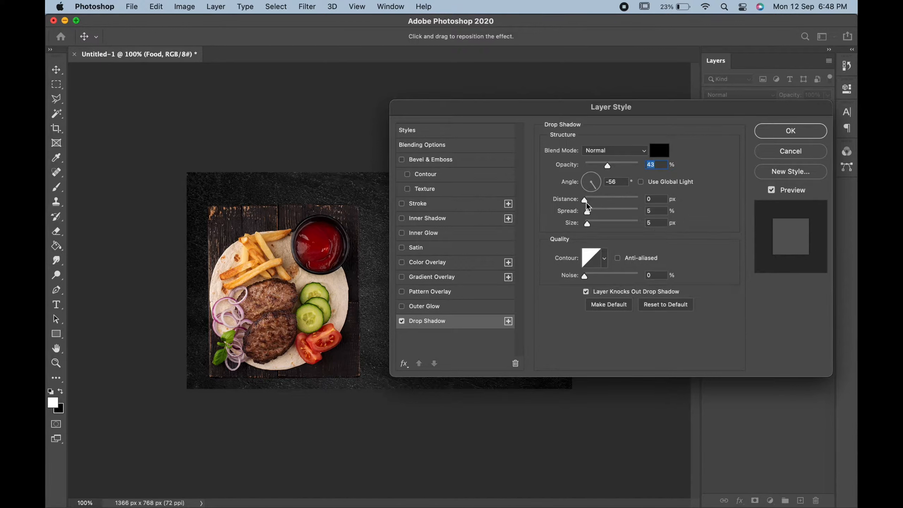
drag(586, 202, 598, 225)
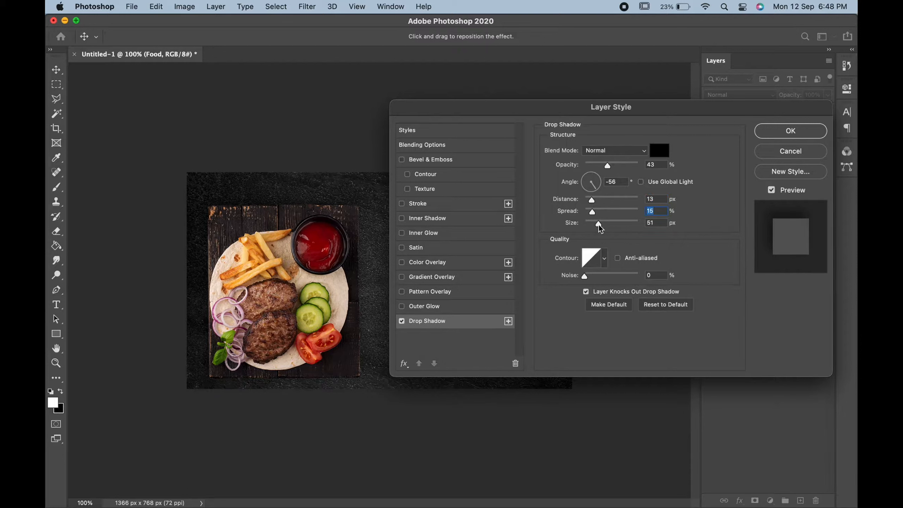
drag(607, 166, 631, 167)
click(773, 134)
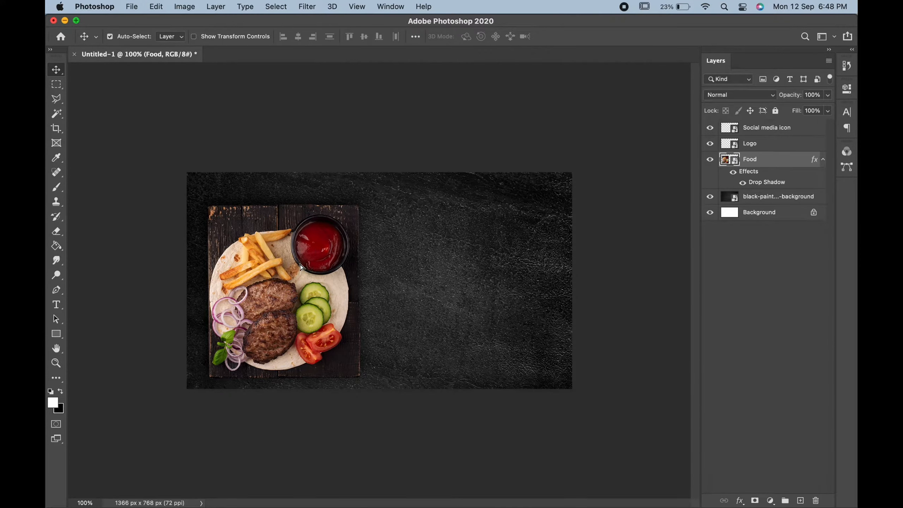
drag(308, 273, 300, 268)
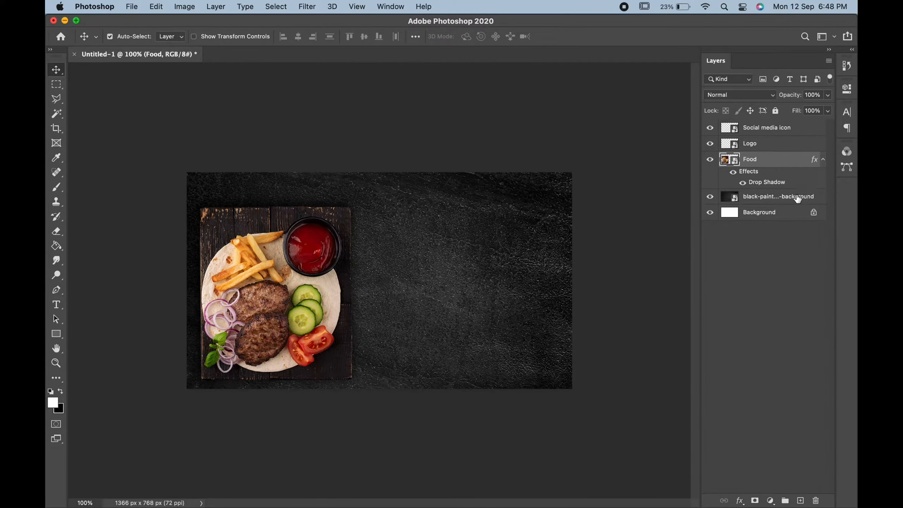
Step: Apply a white (ffffff) color overlay at 100% opacity to the Logo layer
click(779, 147)
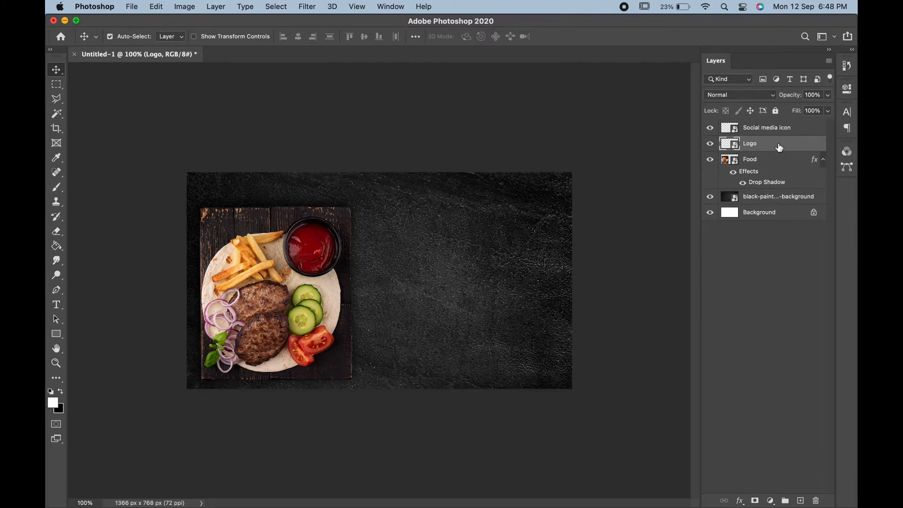
right_click(757, 144)
click(757, 147)
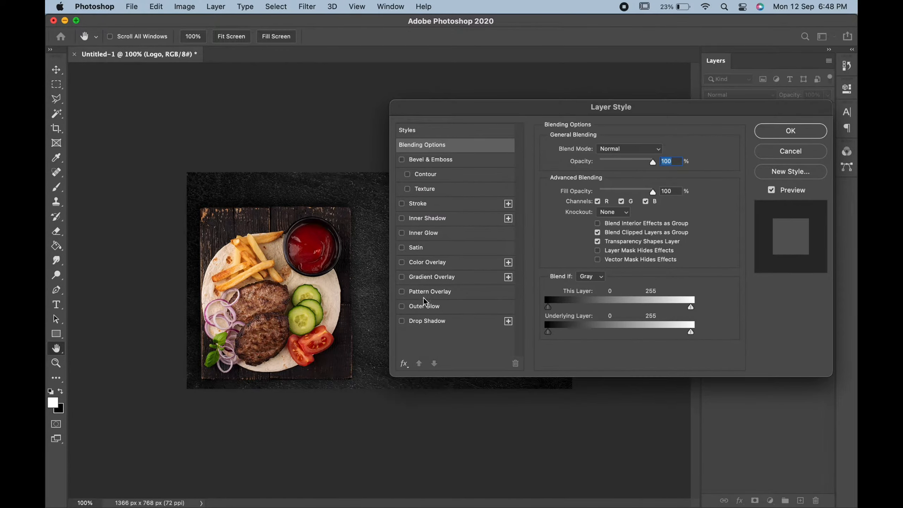
click(427, 262)
click(661, 151)
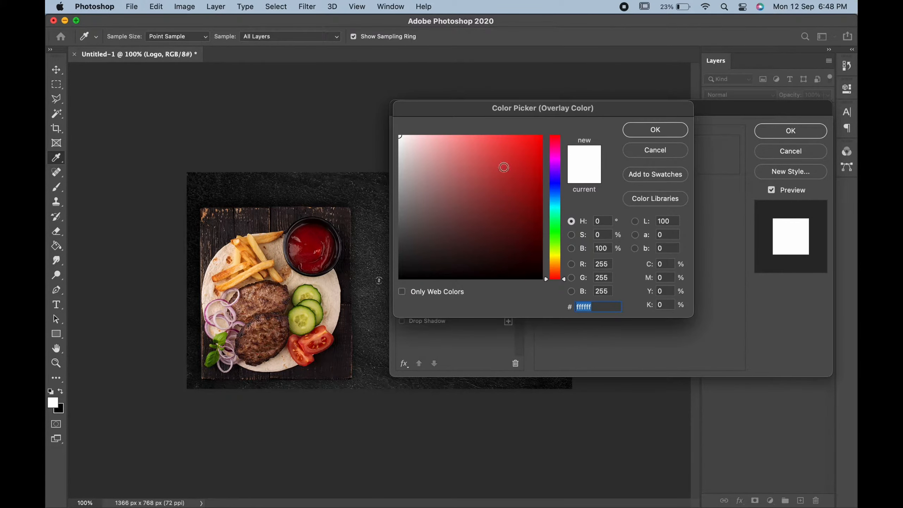
click(676, 129)
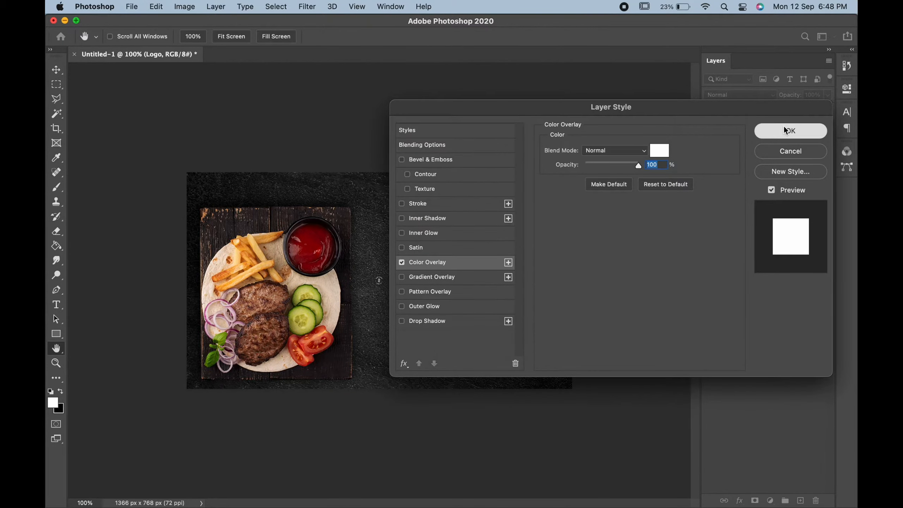
click(763, 130)
Step: Scale the logo to about 337% and place it in the canvas's upper-left corner above the food image
key(cmd+t)
drag(385, 274, 224, 197)
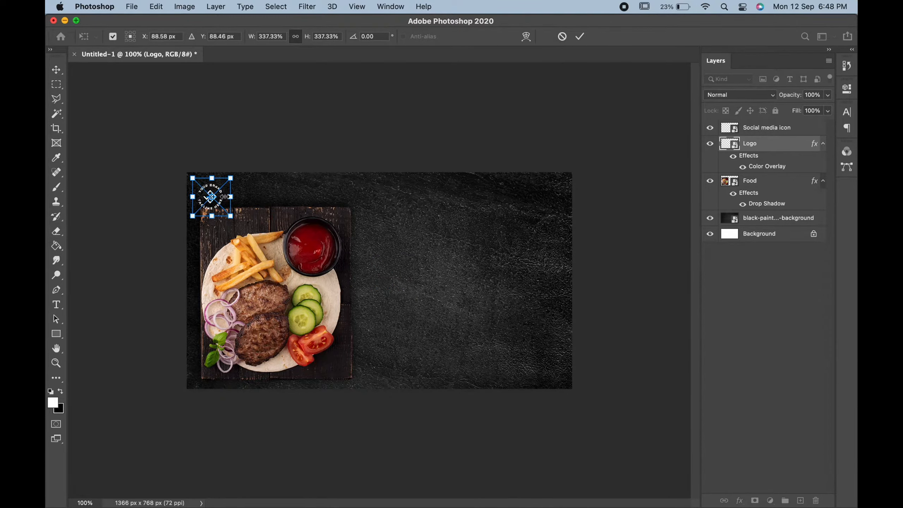
key(Return)
Step: Nudge the logo slightly up and left to give it clearance from the food image
key(Up)
key(Up)
key(Up)
key(Up)
key(Up)
key(Up)
key(Up)
key(Up)
key(Up)
key(Up)
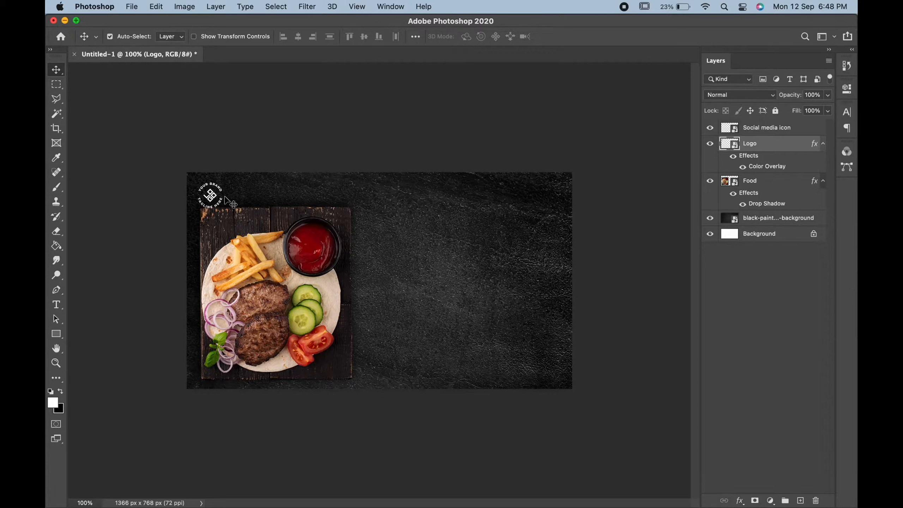
key(Up)
key(Up)
key(Up)
key(Up)
key(Up)
key(Up)
key(Up)
key(Up)
key(Up)
key(Up)
key(Up)
key(Up)
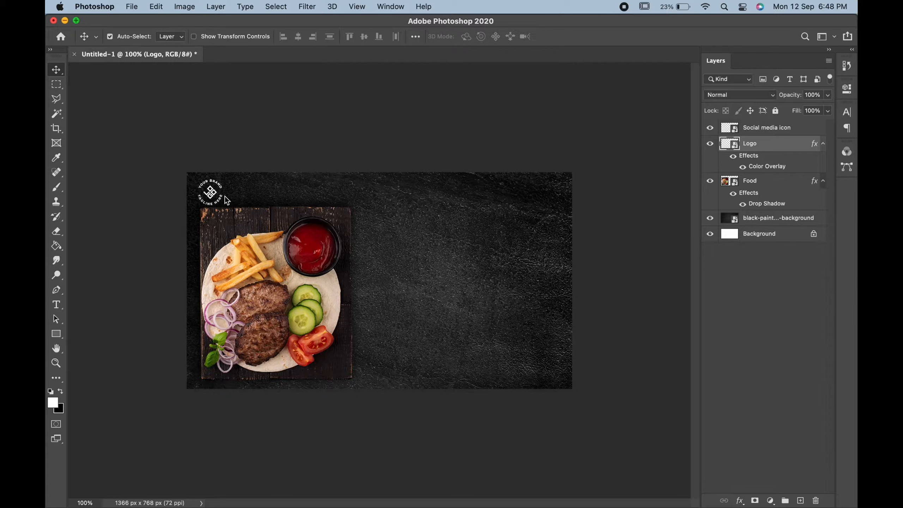
key(Left)
key(Left)
key(Left)
key(Left)
key(Left)
key(Left)
key(Left)
key(Left)
Step: Transform the Food image, moving it slightly down and left beneath the logo while keeping its size
click(234, 231)
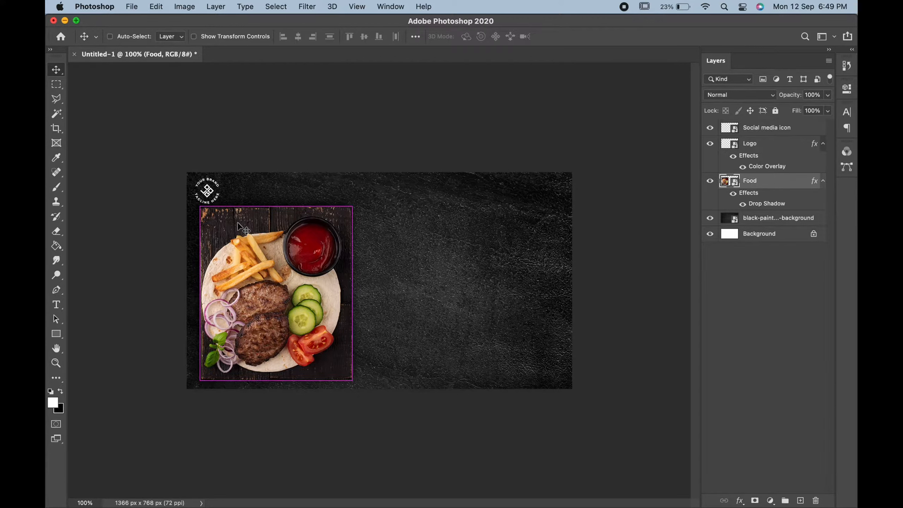
key(super+t)
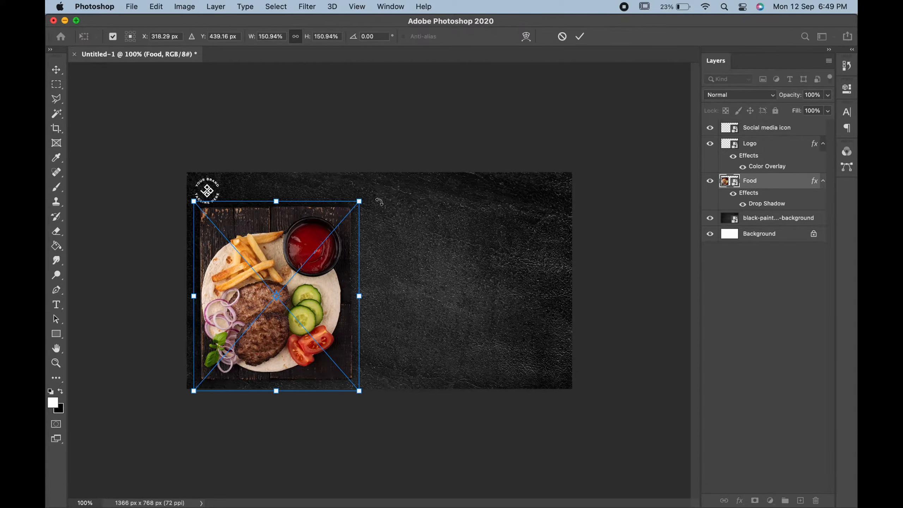
drag(372, 198, 371, 198)
drag(324, 232, 321, 241)
key(Return)
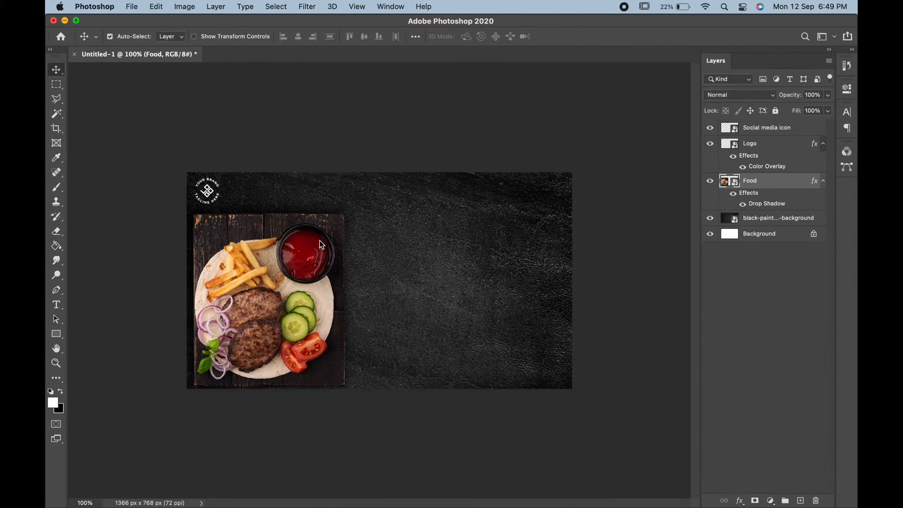
Step: Nudge the Food image right and down until its lower edge meets the bottom of the canvas
key(Right)
key(Right)
key(Right)
key(Right)
key(Right)
key(Right)
key(Right)
key(Right)
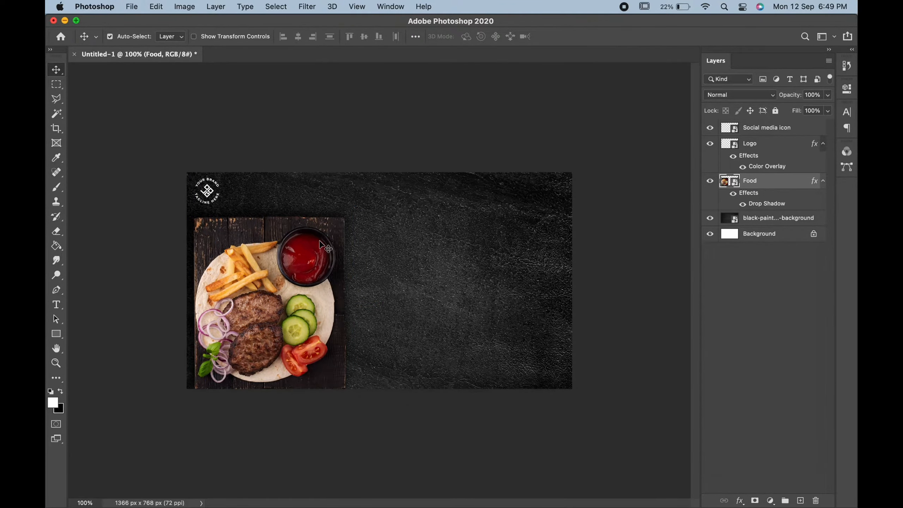
key(Right)
key(Right)
key(Right)
key(Right)
key(Right)
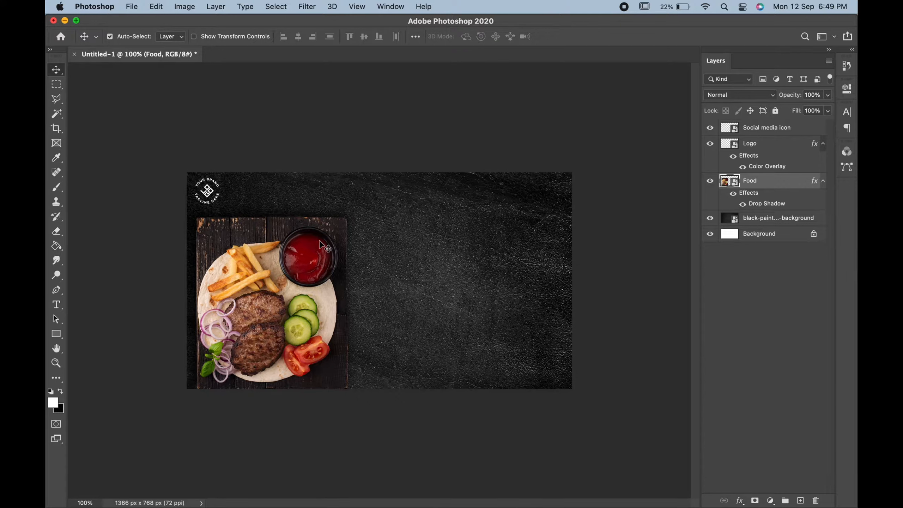
key(Down)
key(Down)
key(Down)
key(Right)
key(Down)
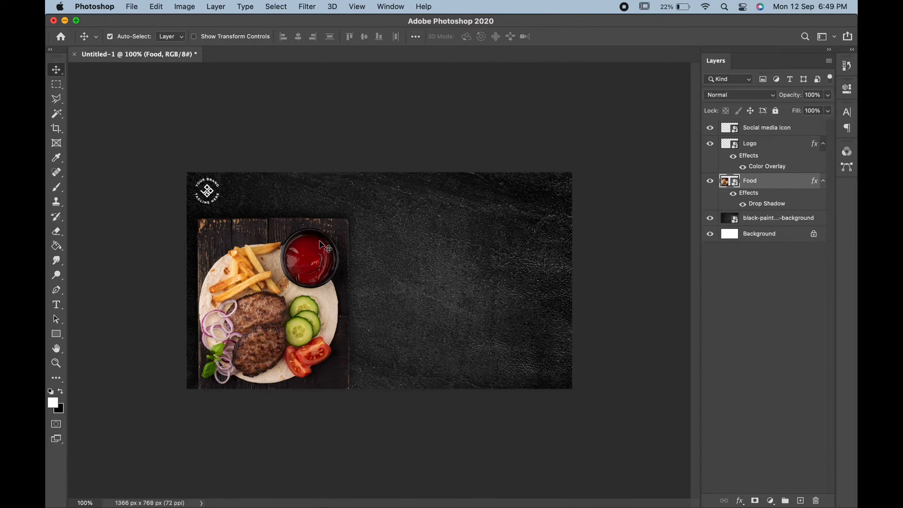
key(Right)
key(Right)
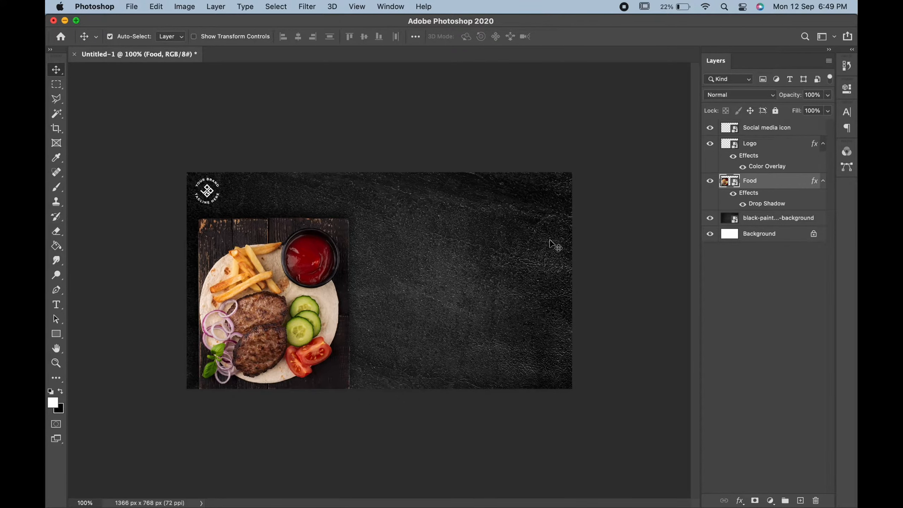
Step: Apply a white color overlay at 100% opacity to the Social media icon layer
click(796, 128)
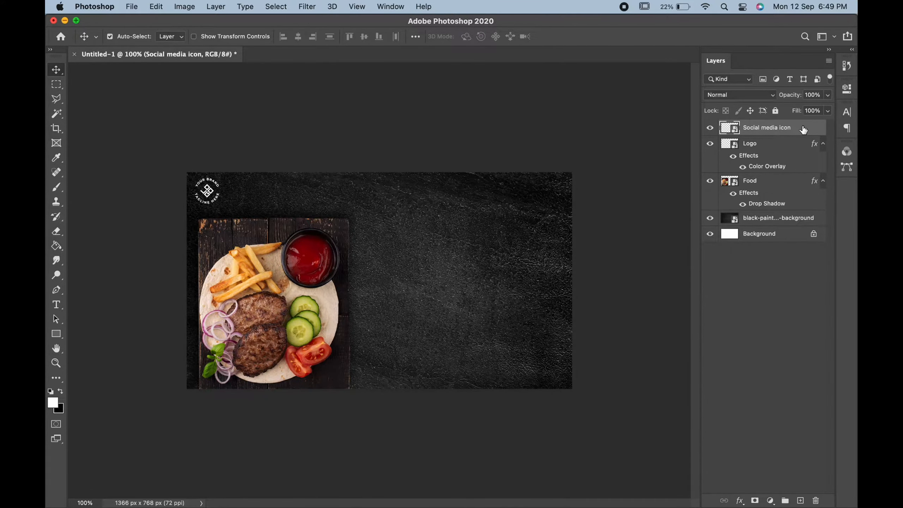
right_click(804, 130)
click(764, 132)
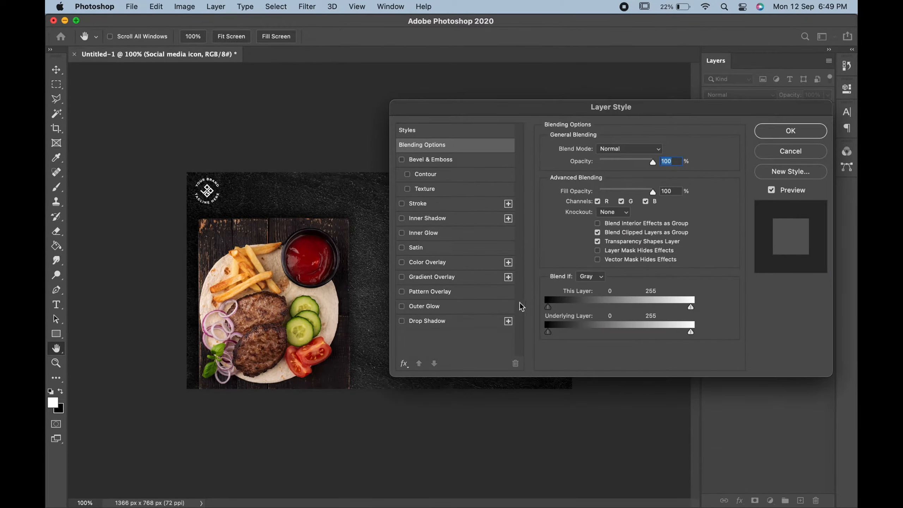
click(446, 262)
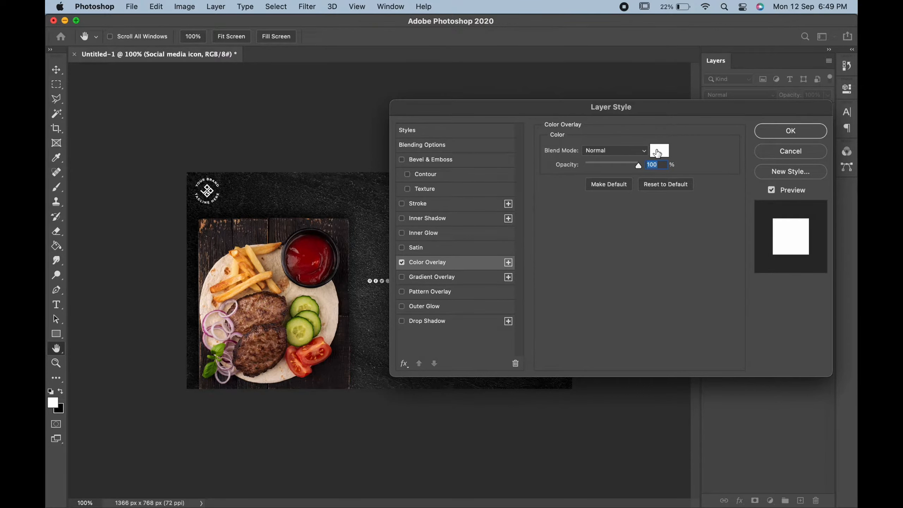
click(784, 130)
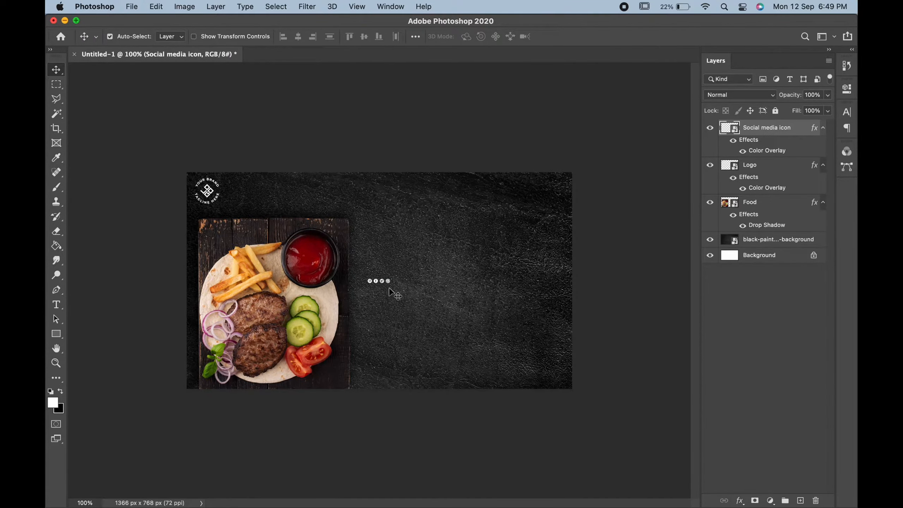
Step: Scale the social media icons to about 200% and place them in the canvas's lower-right corner
key(super+t)
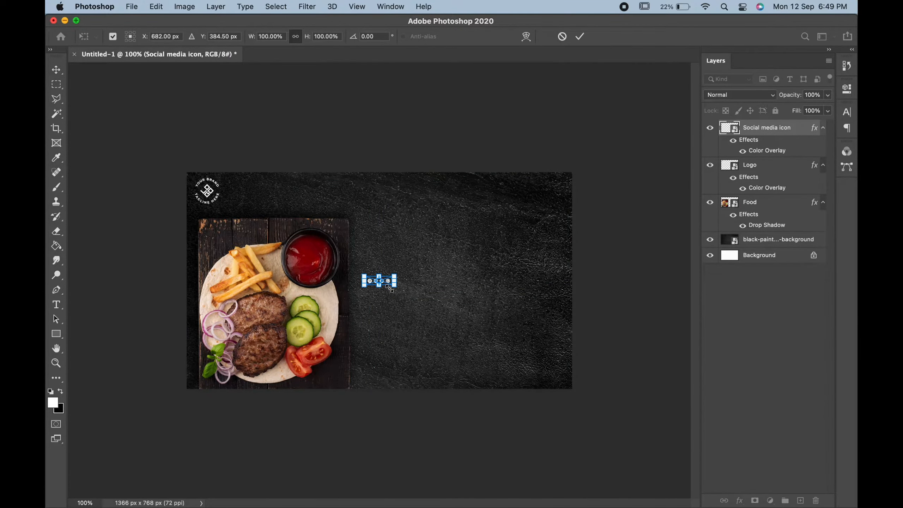
drag(396, 286, 560, 370)
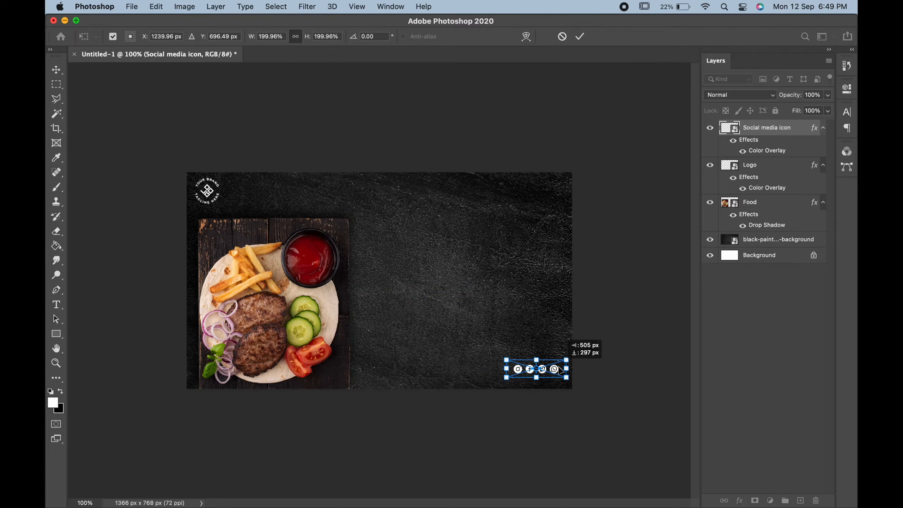
key(Return)
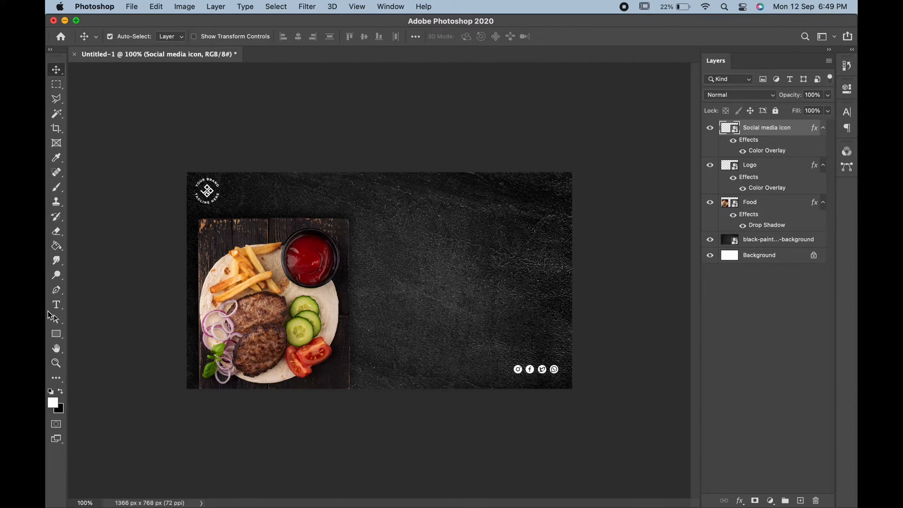
Step: Start a text layer on the dark background and set its color to an orange based on a sample from the fries
click(56, 304)
click(412, 240)
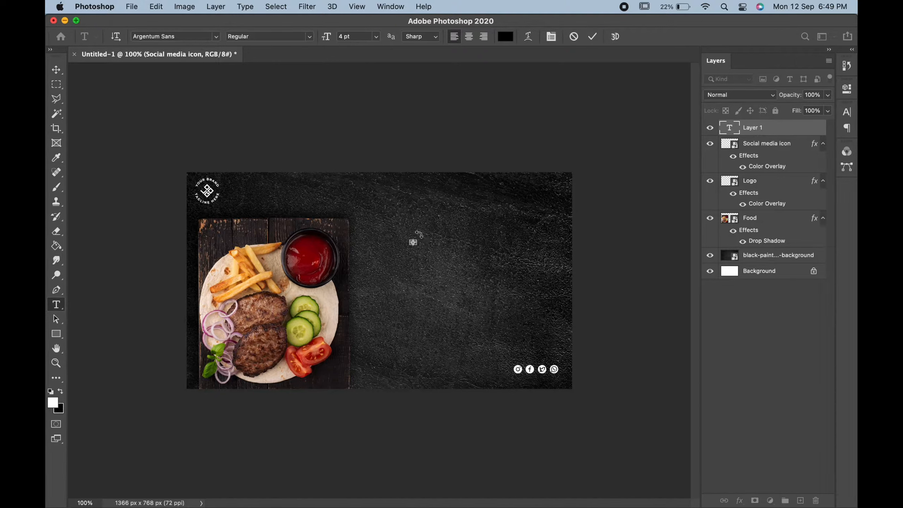
click(505, 37)
drag(460, 169, 393, 118)
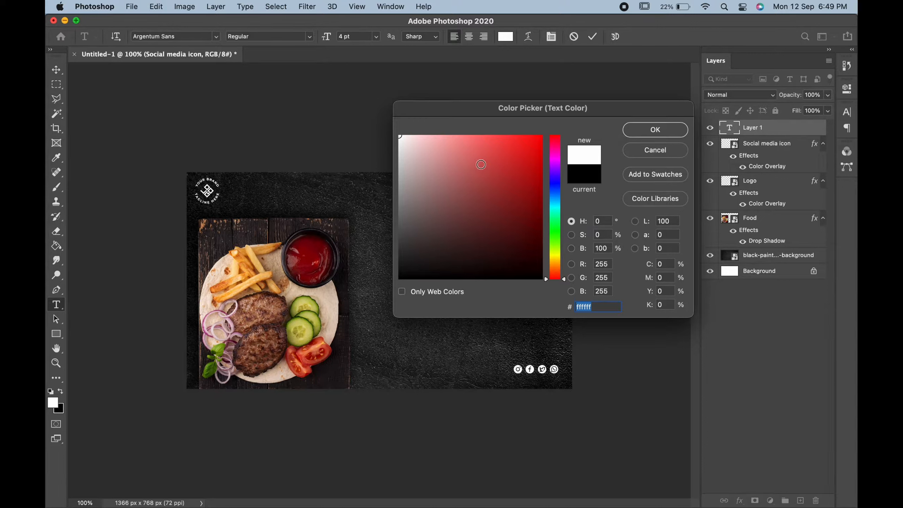
click(269, 274)
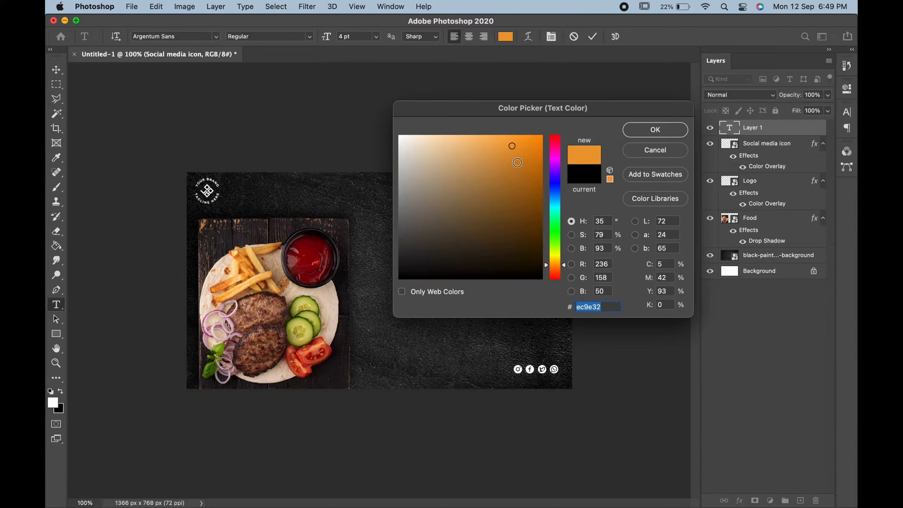
drag(517, 163, 522, 144)
click(655, 130)
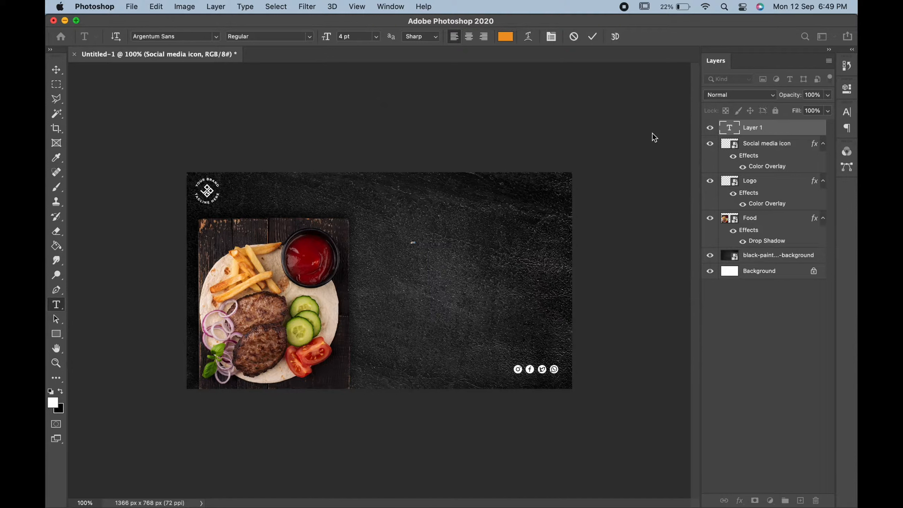
Step: Enlarge the text, enter HOME, and place it near the top centre of the canvas
double_click(344, 36)
text(8)
drag(326, 36, 337, 35)
click(56, 70)
drag(423, 244, 384, 190)
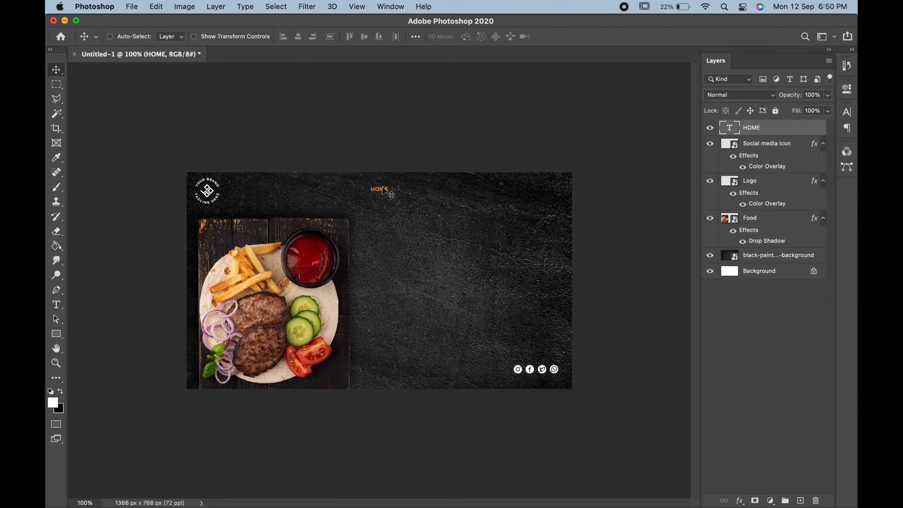
Step: Draw a rounded rectangle about 112 px wide and 31 px high with 10 px corner radius just below the HOME text
key(super+plus)
scroll(383, 190, up, 4)
scroll(383, 191, right, 3)
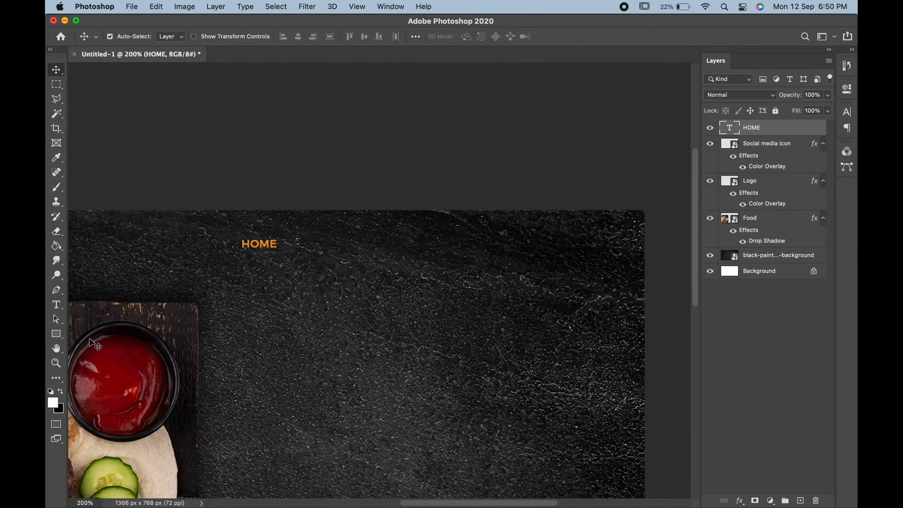
click(58, 334)
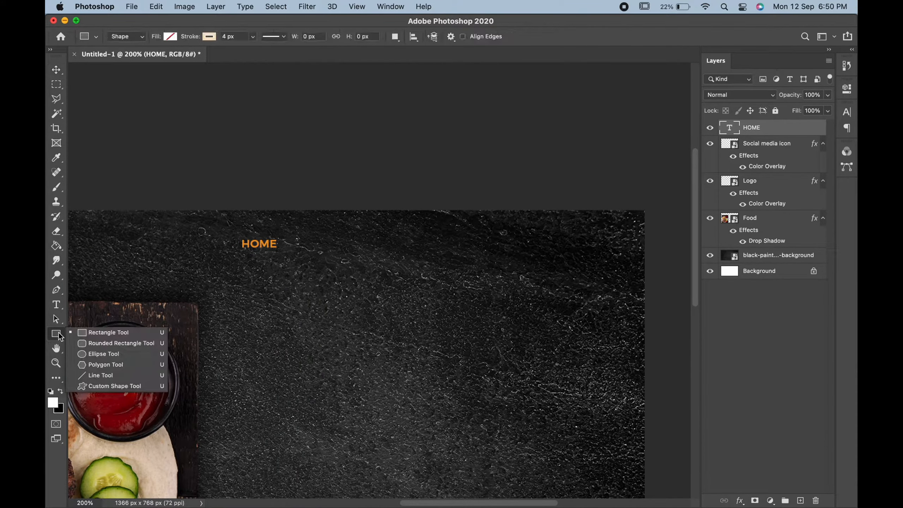
click(100, 346)
drag(240, 257, 301, 273)
Step: Remove the rounded rectangle's stroke and fill it with the recently used orange
click(210, 36)
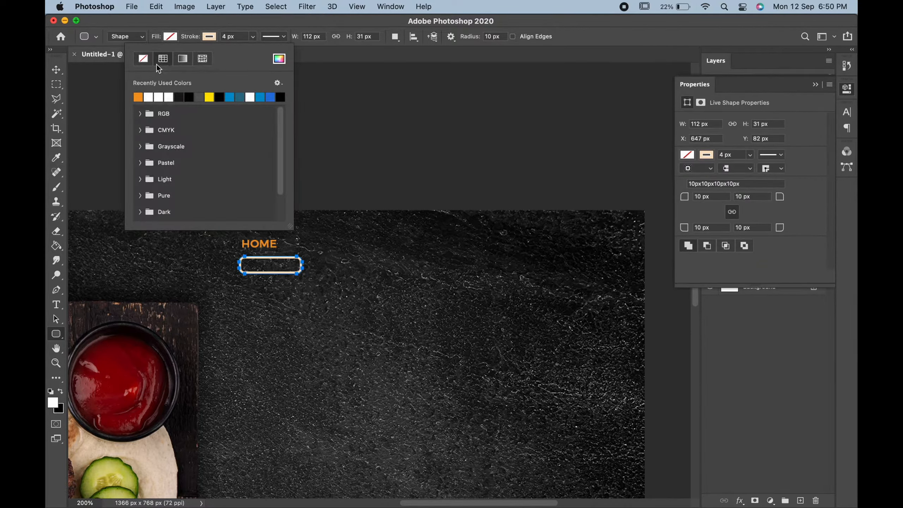
click(142, 58)
click(169, 37)
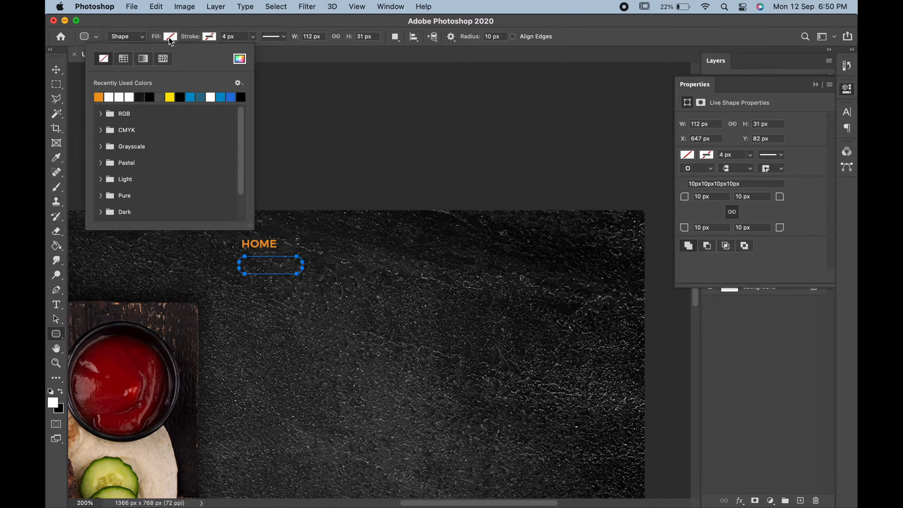
click(100, 97)
click(59, 73)
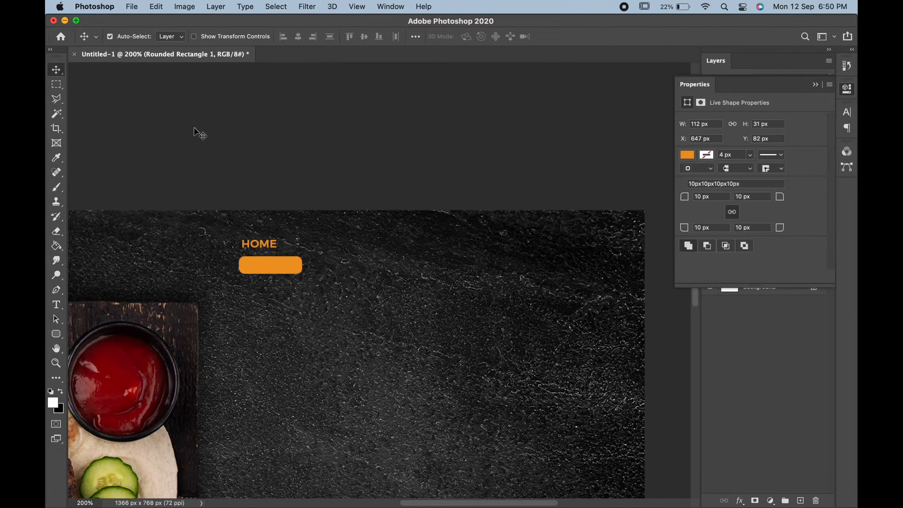
Step: Centre the HOME text above the orange rectangle and change the text color to white
mouse_move(265, 243)
mouse_down()
mouse_move(272, 265)
mouse_move(276, 243)
mouse_up()
double_click(276, 243)
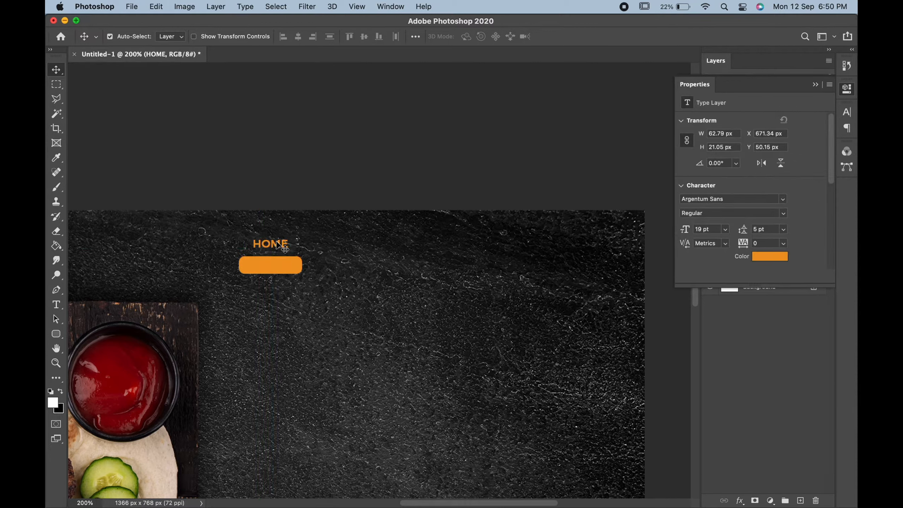
click(507, 40)
drag(427, 161, 396, 135)
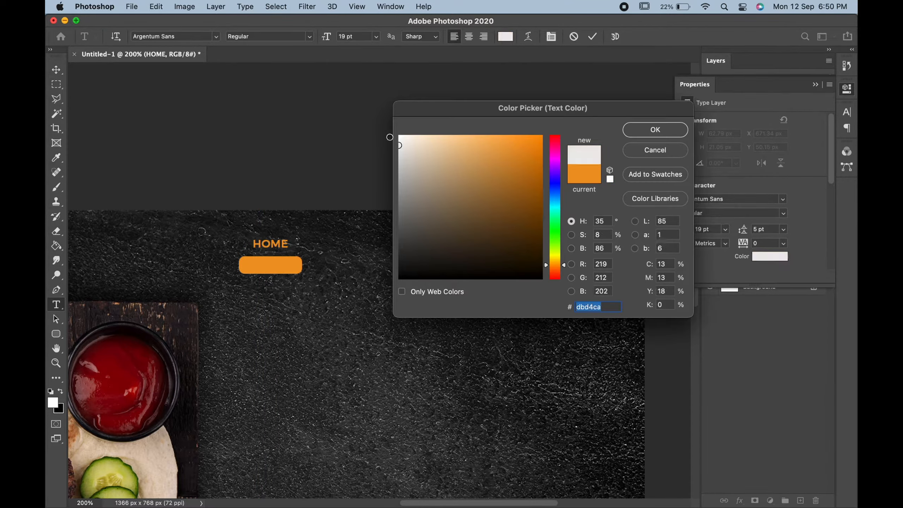
click(634, 134)
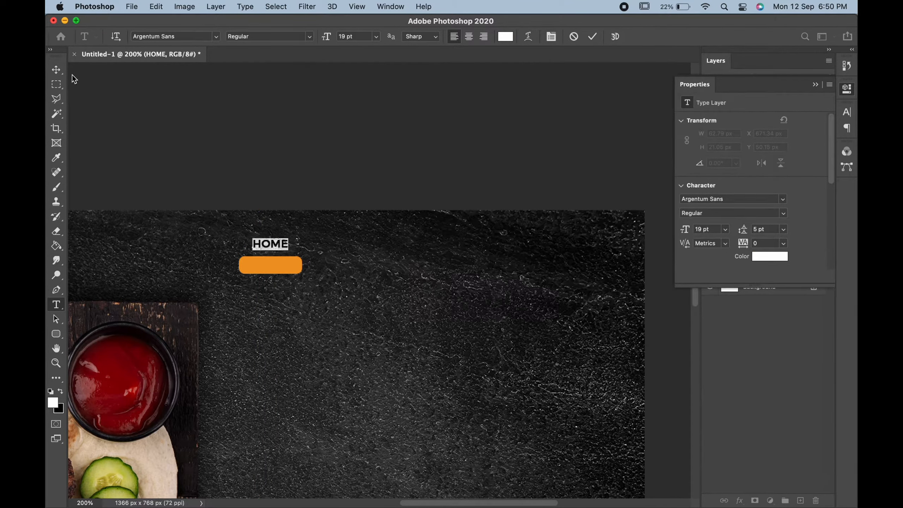
click(57, 70)
click(817, 85)
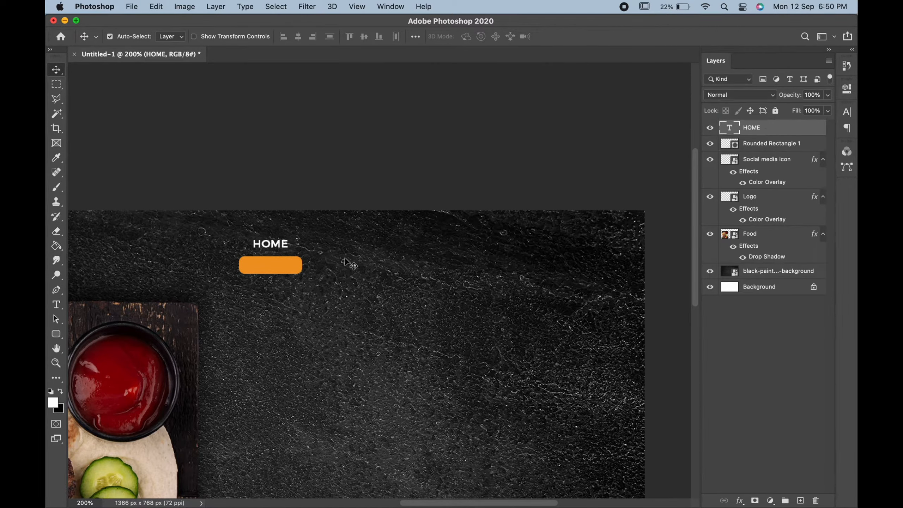
Step: Move the HOME text onto the orange rectangle and narrow the rectangle evenly on both sides to fit the word
drag(285, 246, 284, 266)
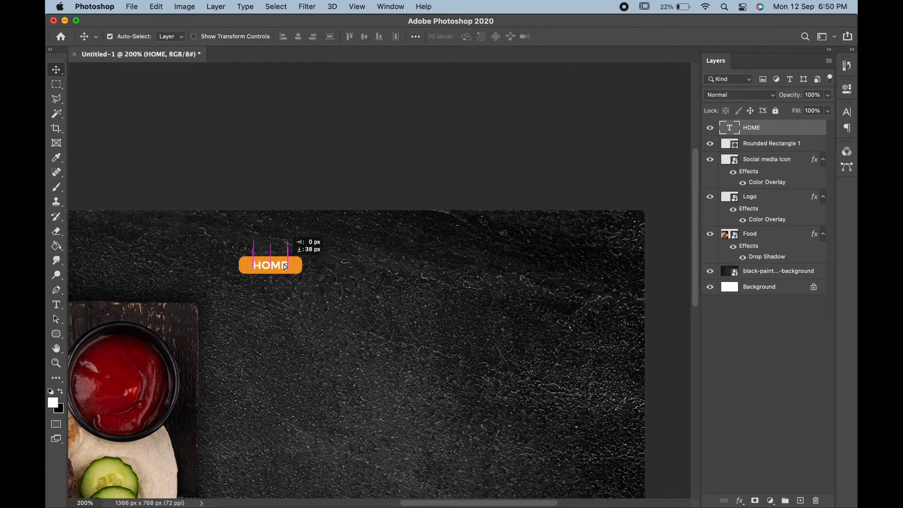
click(298, 265)
key(super+t)
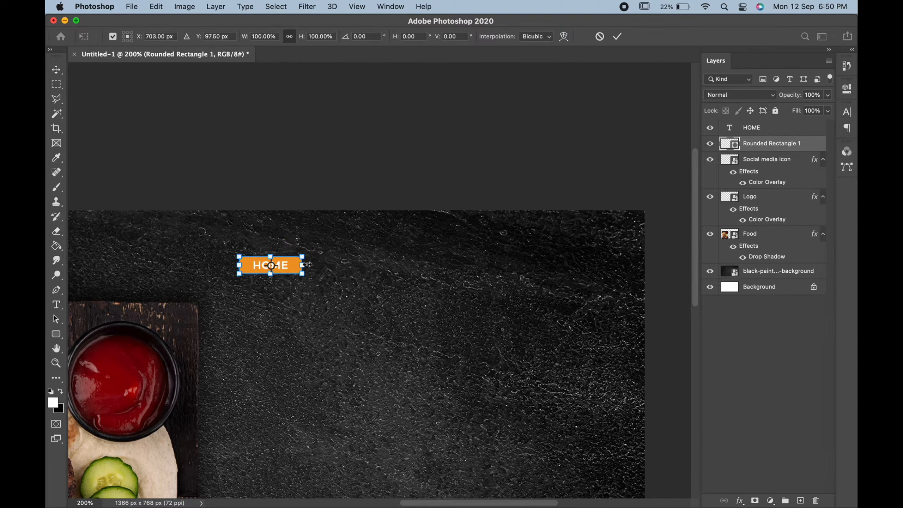
drag(307, 264, 285, 269)
key(Return)
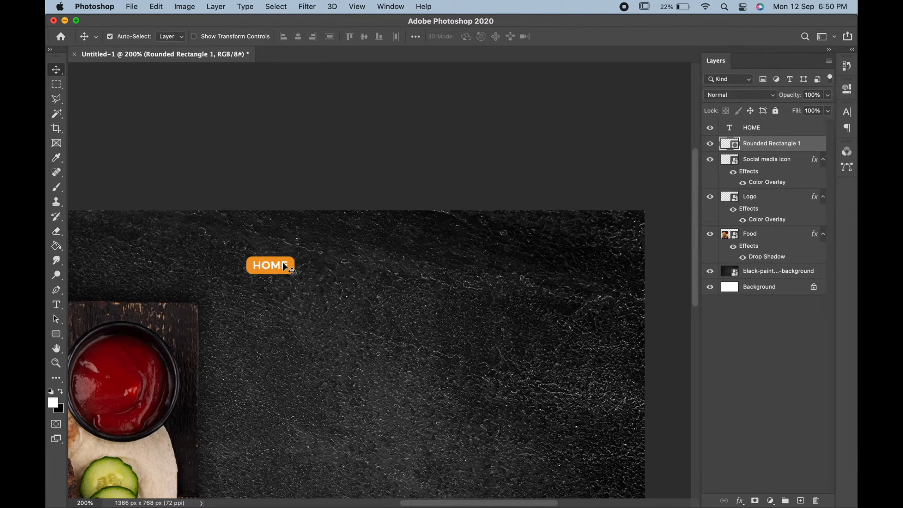
Step: Move the HOME text and its rectangle together closer to the canvas's upper edge and adjust their size proportionally
shift+click(284, 265)
key(super+t)
mouse_move(295, 257)
mouse_down()
mouse_move(309, 245)
mouse_move(292, 256)
mouse_move(284, 247)
mouse_up()
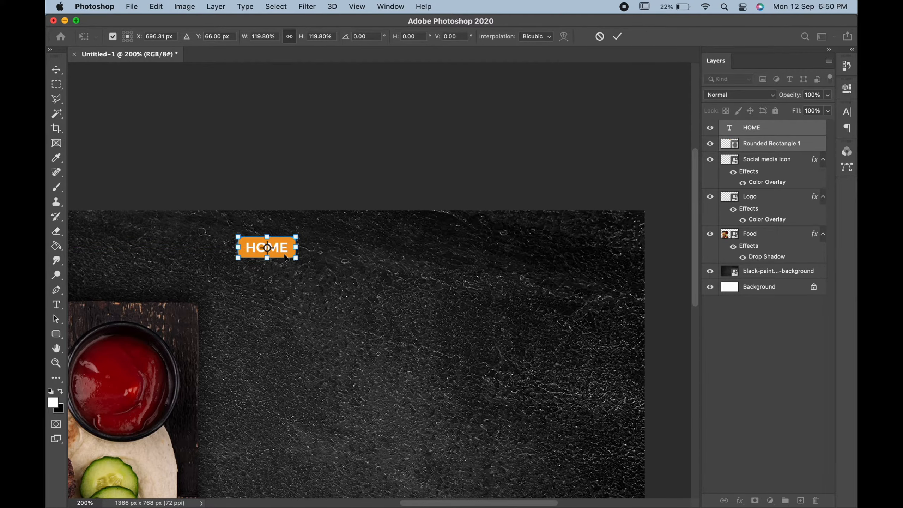
key(super+0)
key(Return)
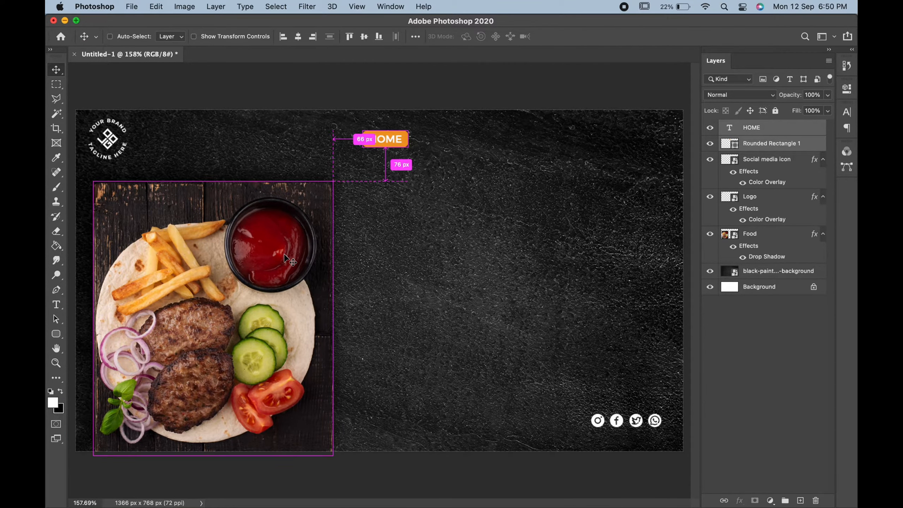
key(super+t)
drag(410, 149, 407, 146)
key(Return)
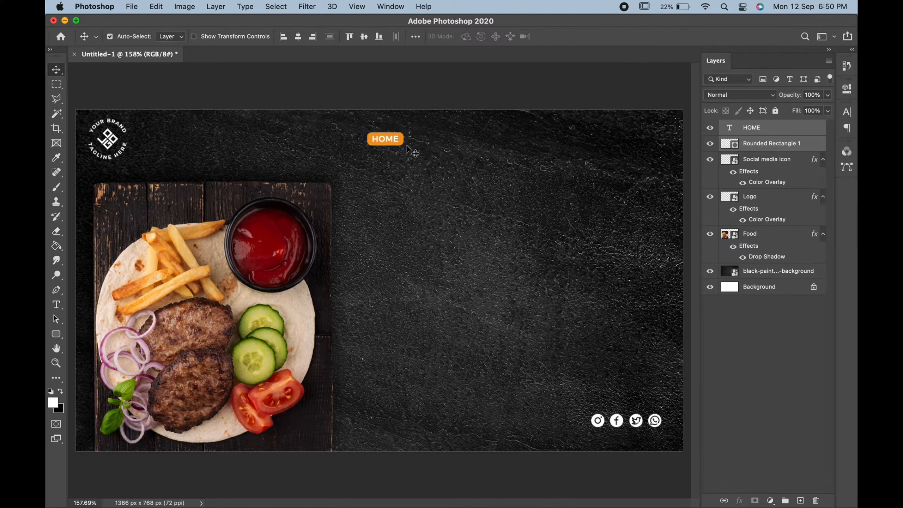
Step: Duplicate the HOME text and its rectangle, and place the copy to the right of the original at the same height
right_click(798, 135)
click(711, 188)
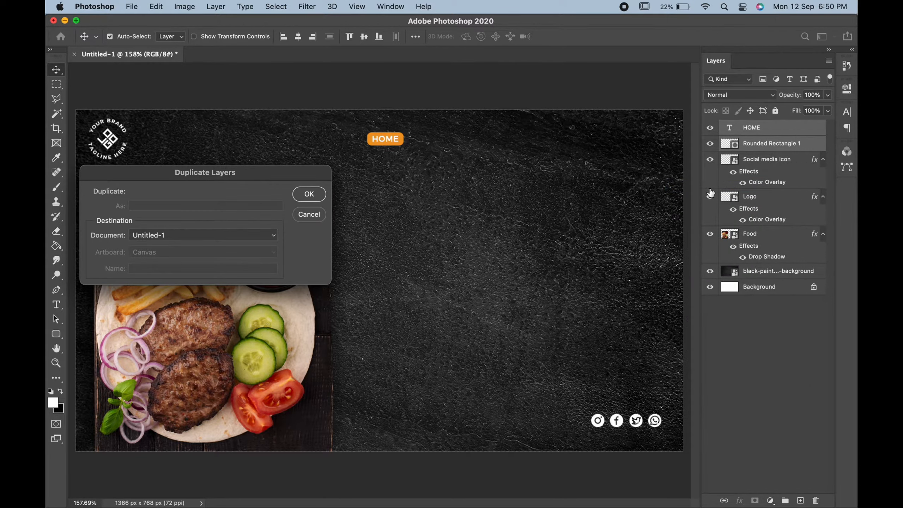
click(309, 194)
key(super+t)
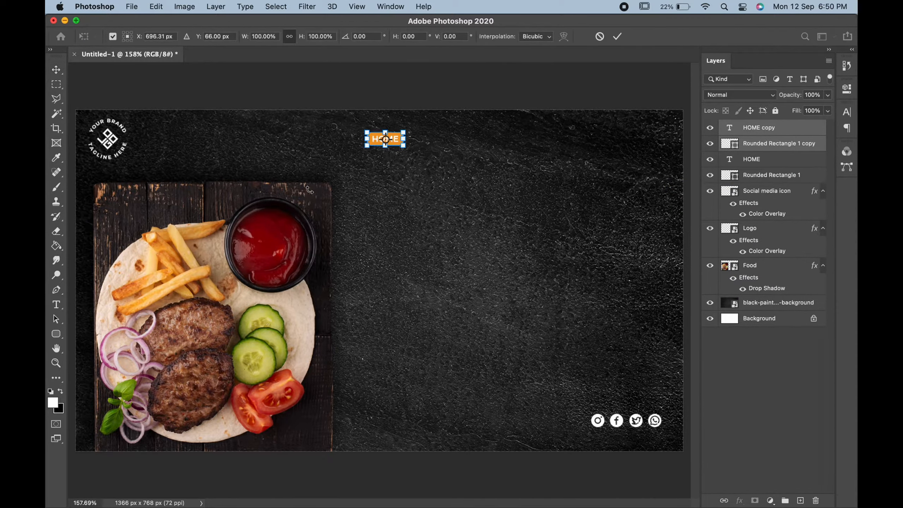
drag(402, 143, 464, 139)
key(Return)
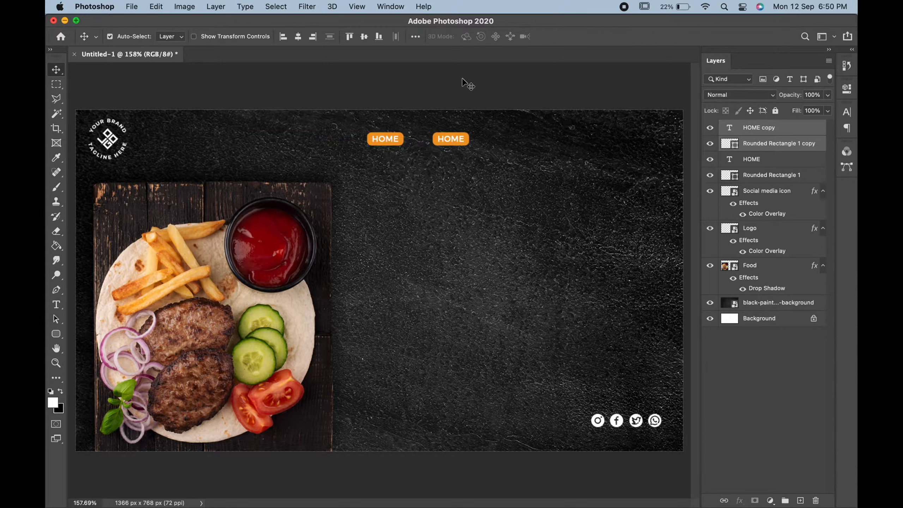
Step: Change the text of the second navigation button to MENU
double_click(459, 138)
text(MENU)
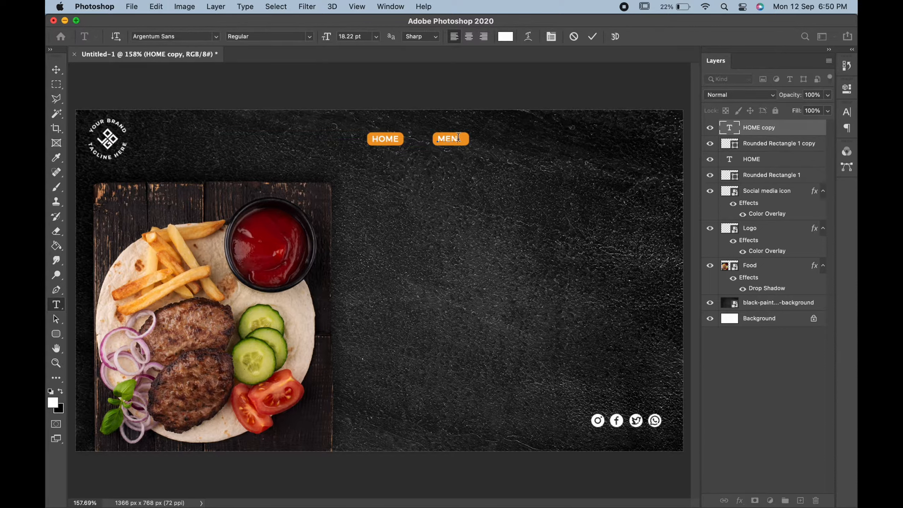
click(53, 70)
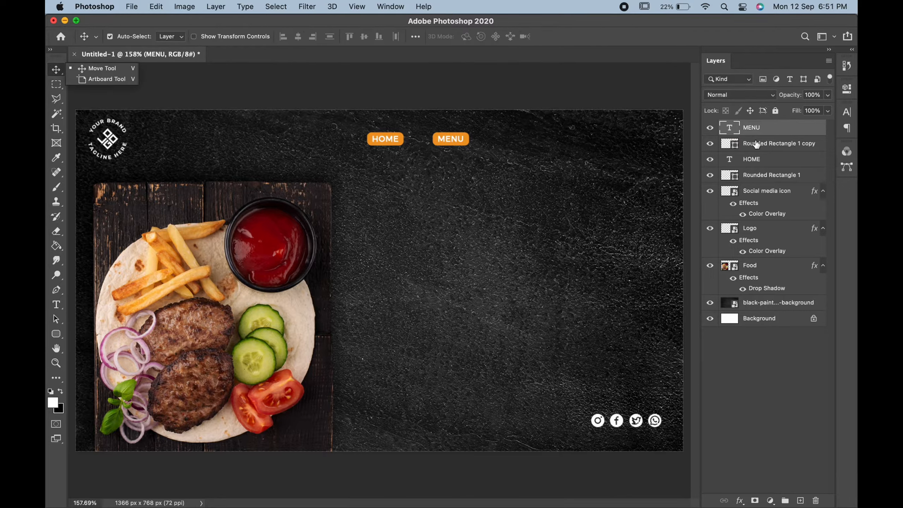
Step: Duplicate the MENU text and its rectangle, and place the copy to the right of MENU at the same height
super+click(794, 144)
right_click(794, 143)
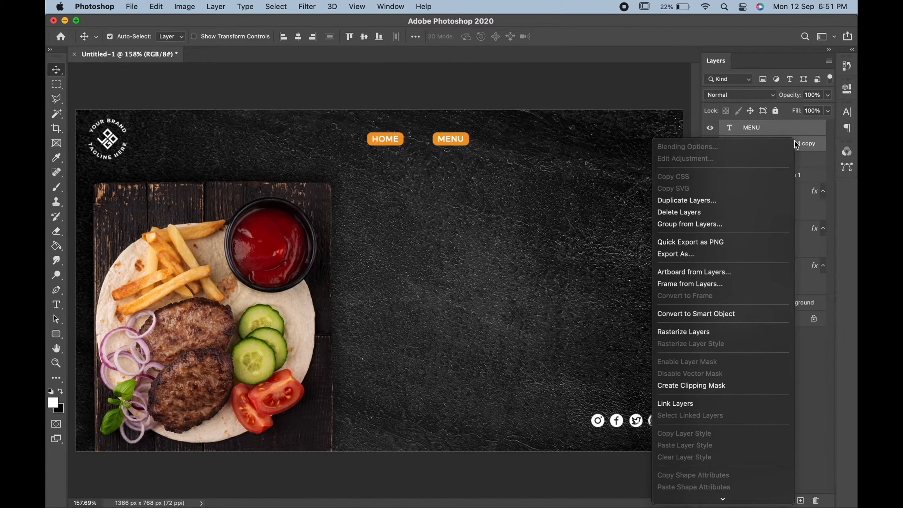
click(686, 198)
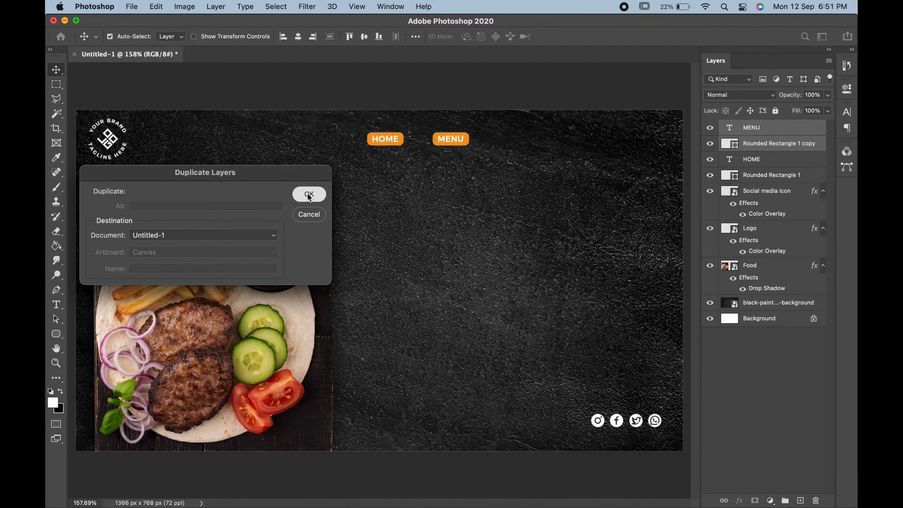
click(308, 195)
key(super+t)
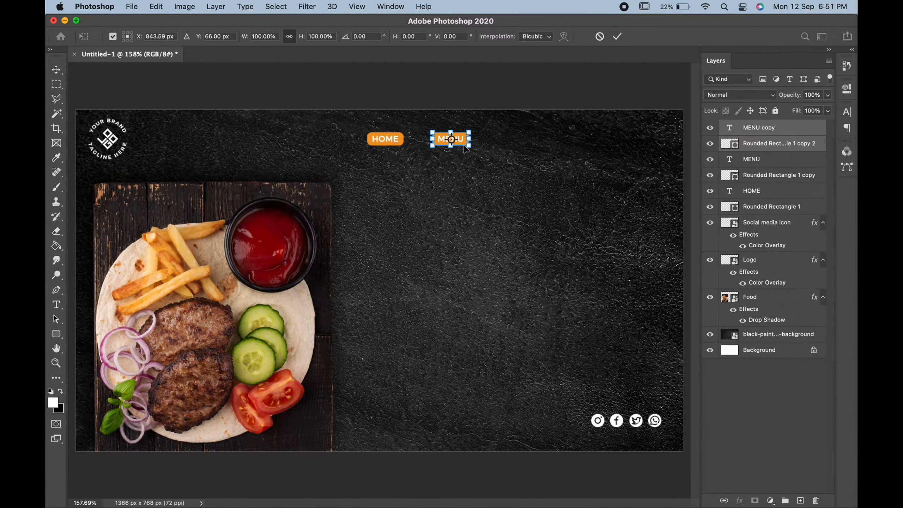
drag(464, 147, 535, 149)
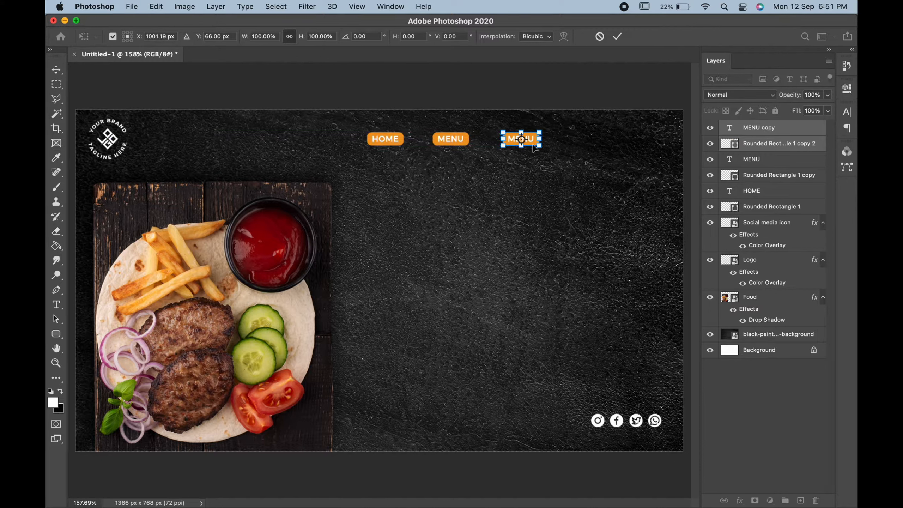
key(Return)
Step: Change the text of the third navigation button to PLACE
click(519, 138)
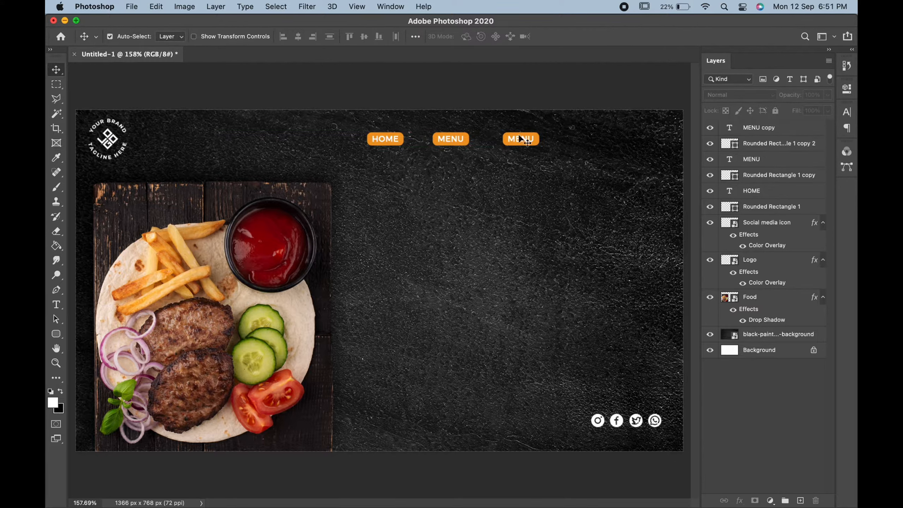
double_click(519, 138)
text(PLACE)
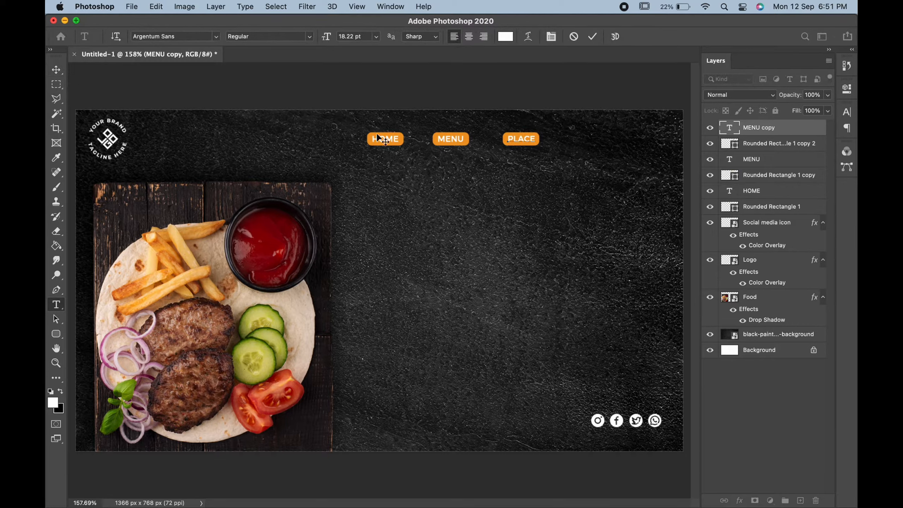
click(56, 70)
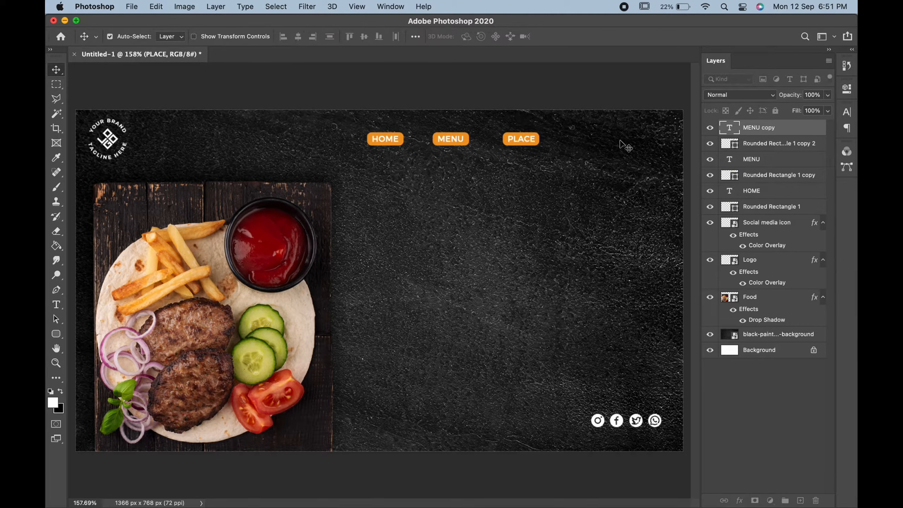
Step: Duplicate the PLACE text and its rectangle, and place the copy to the right of PLACE at the same height
shift+click(777, 143)
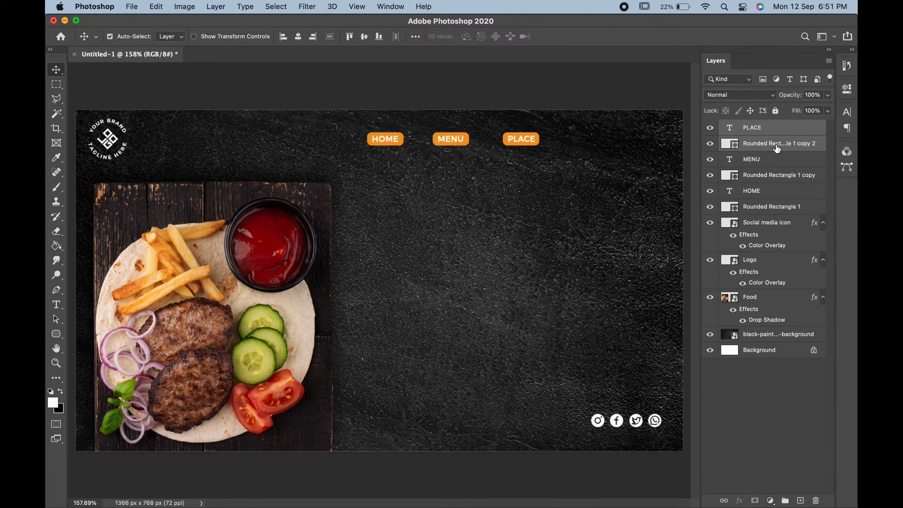
right_click(776, 145)
click(677, 206)
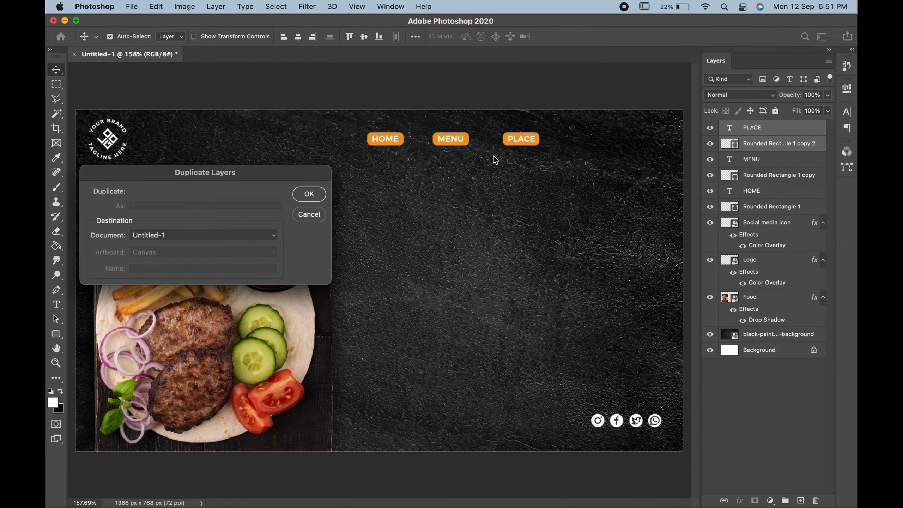
click(322, 196)
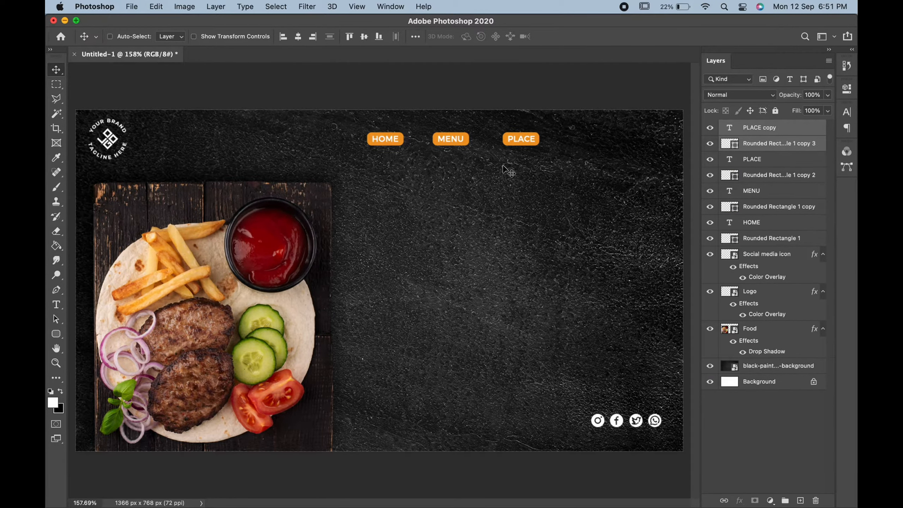
key(super+t)
drag(530, 145, 596, 144)
key(Return)
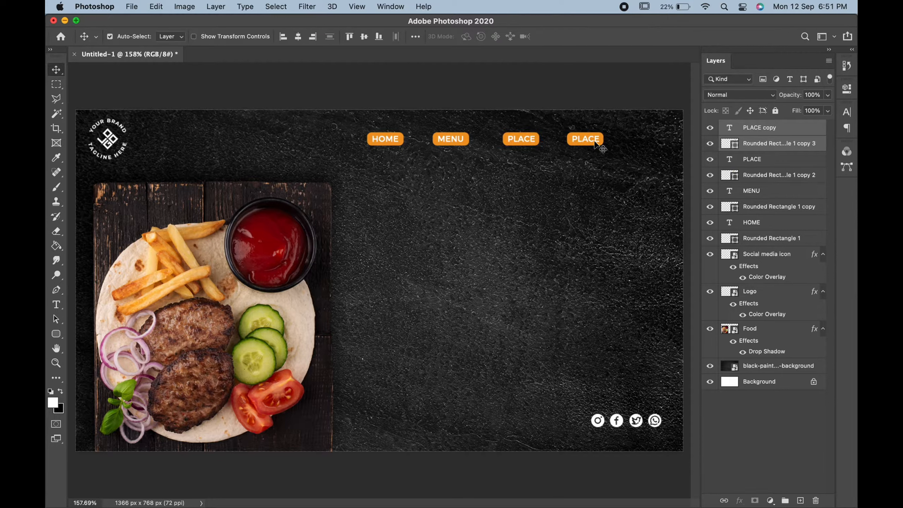
Step: Change the text of the fourth navigation button to CONTACT
double_click(583, 138)
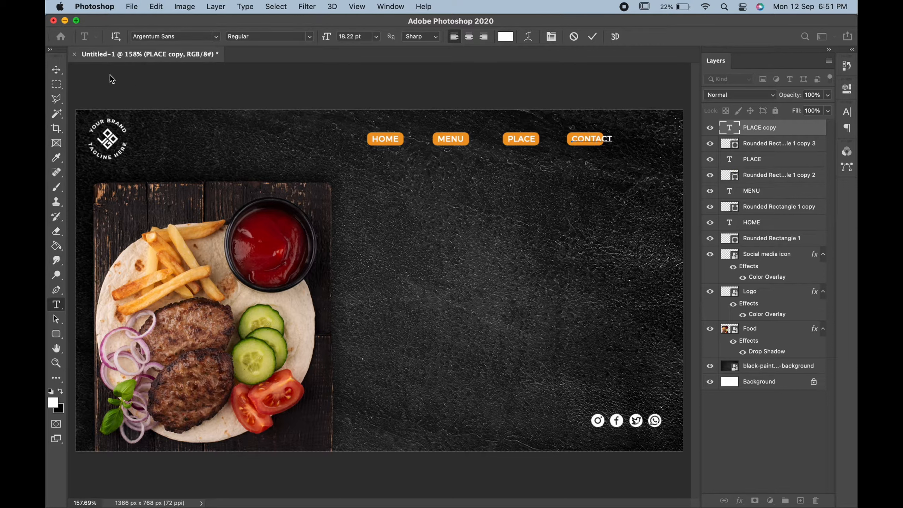
click(56, 71)
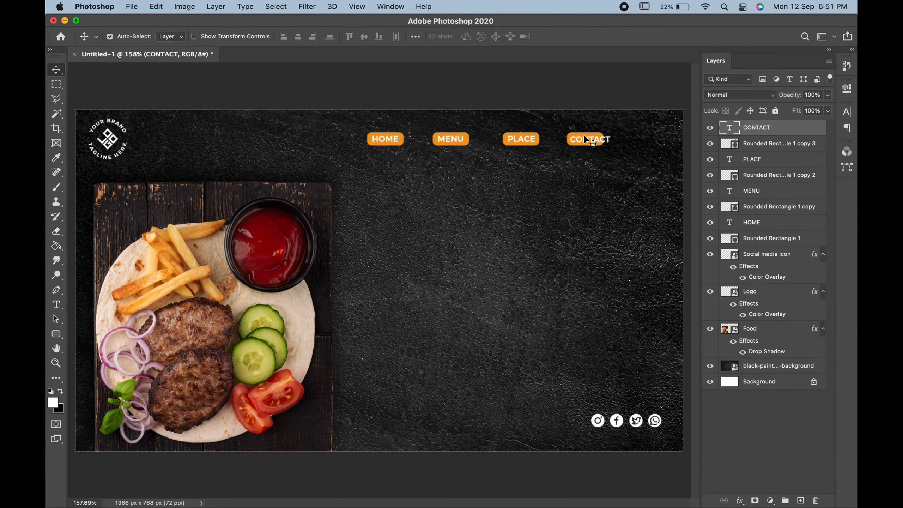
click(586, 138)
key(super+t)
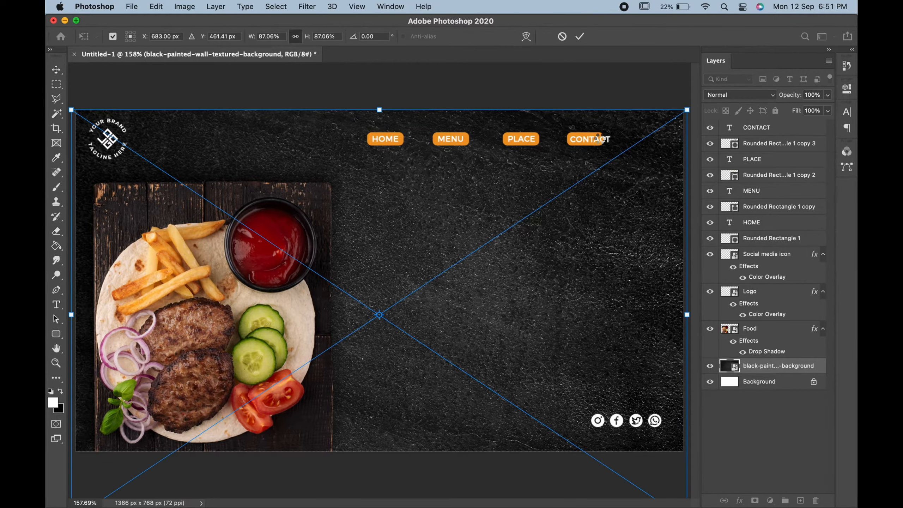
key(Escape)
Step: Widen the orange rectangle behind CONTACT to cover the whole word, and centre it on the text
click(597, 140)
key(super+t)
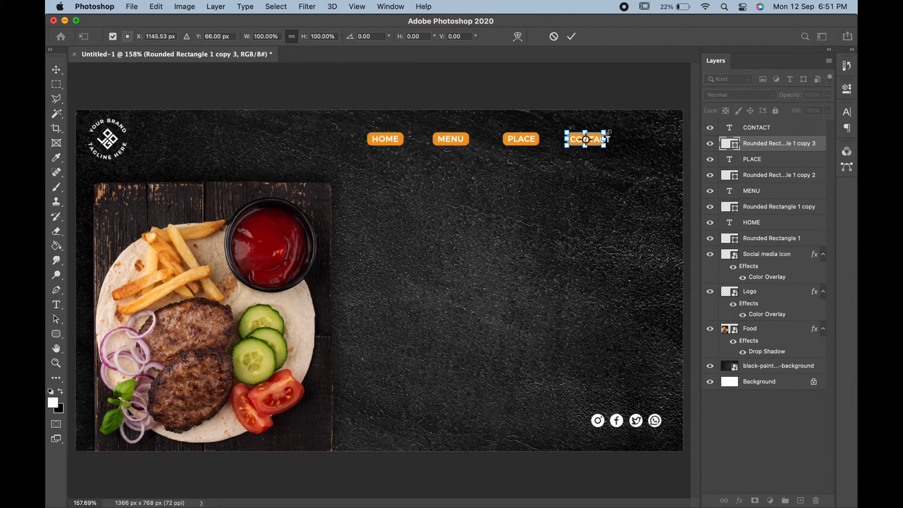
drag(604, 139, 617, 139)
key(Return)
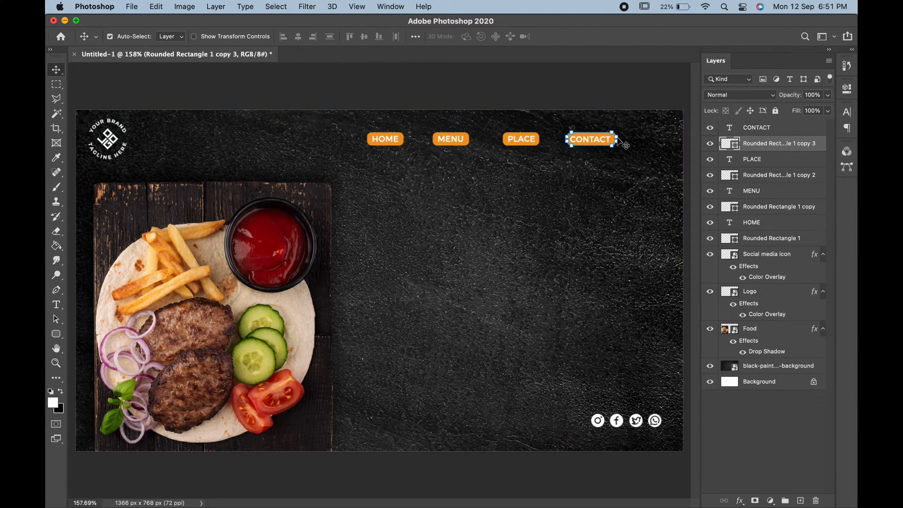
click(603, 95)
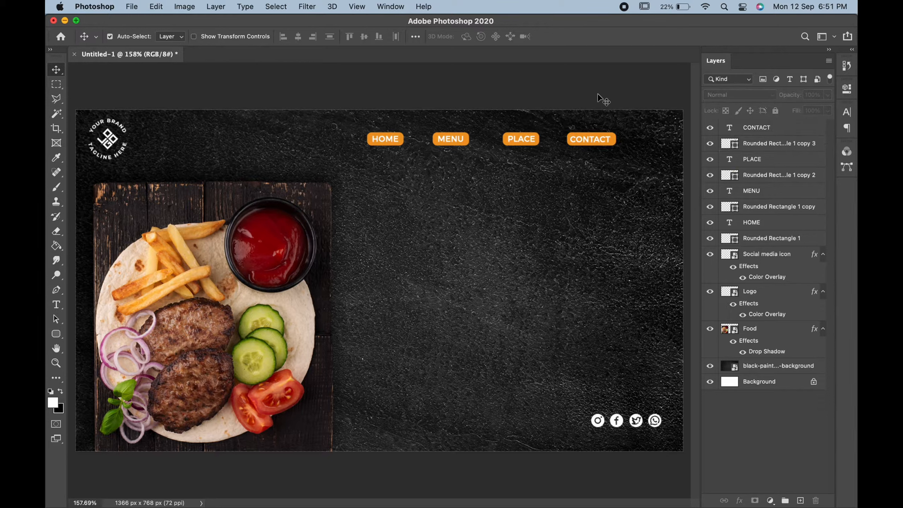
click(612, 141)
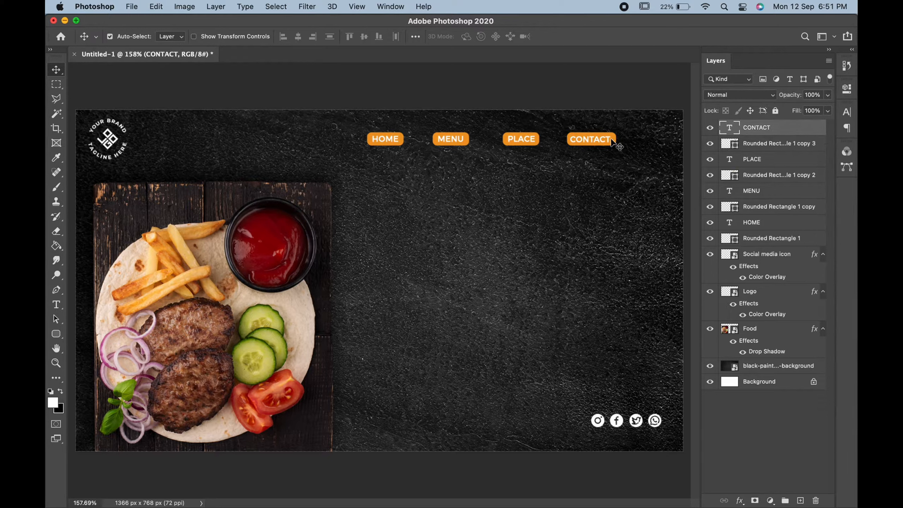
click(611, 140)
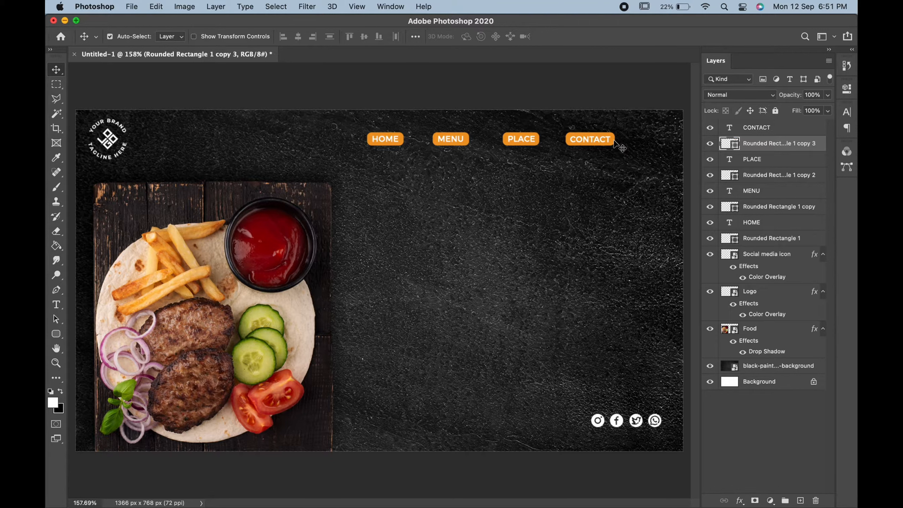
Step: Shift the PLACE button slightly left and the CONTACT button slightly right to even out the navigation spacing
click(514, 141)
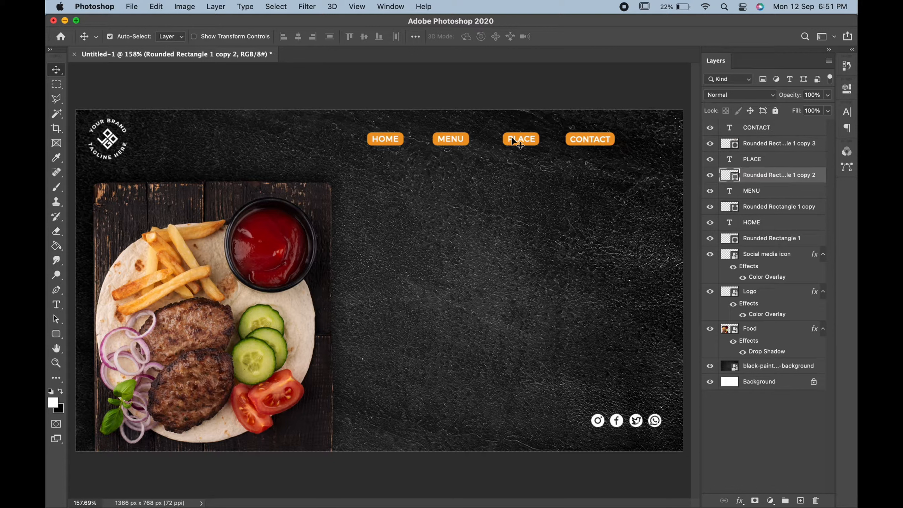
shift+click(515, 141)
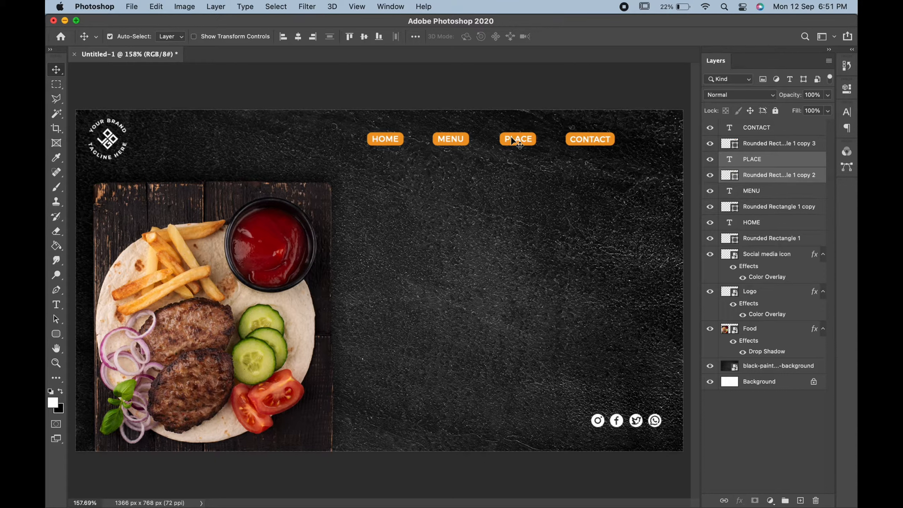
click(575, 139)
shift+click(575, 139)
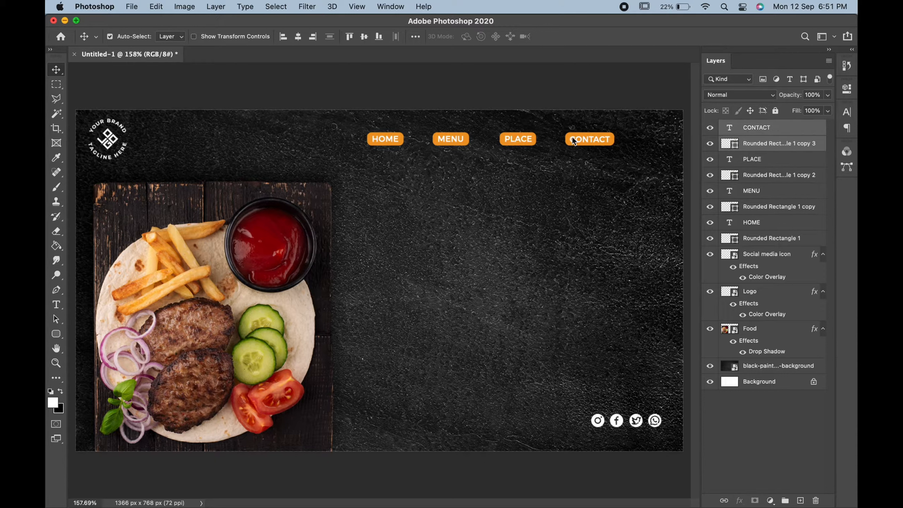
key(Right)
key(Right)
key(Right)
key(Right)
Step: Draw a rounded rectangle about 44 by 10 px in the banner's upper-right corner and fill it with white
click(54, 334)
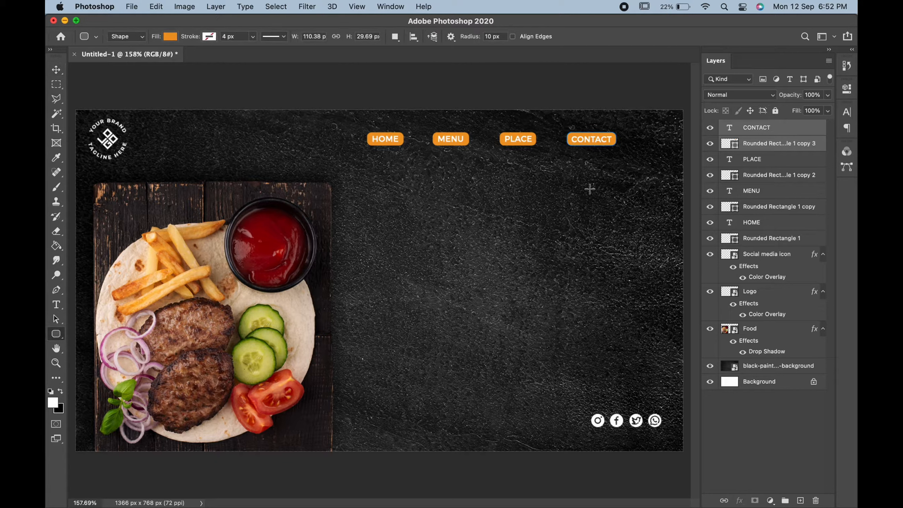
drag(676, 117, 657, 121)
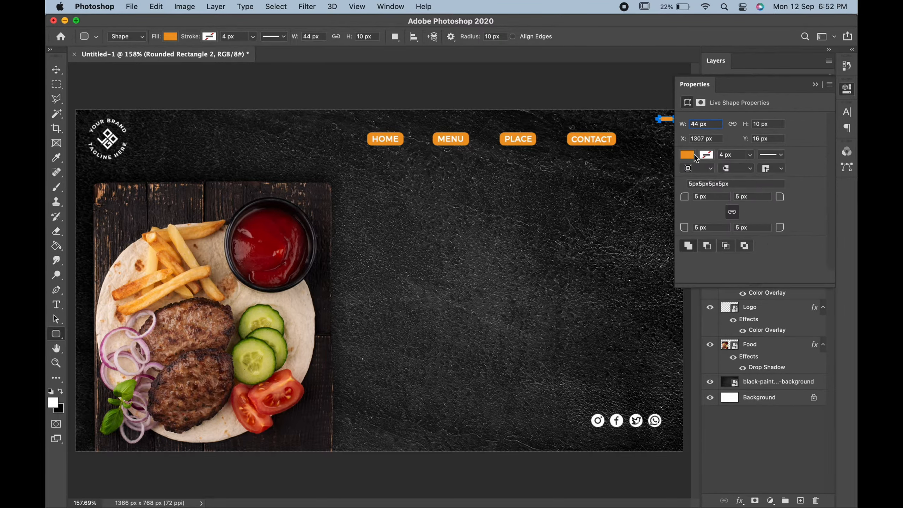
click(687, 155)
click(689, 214)
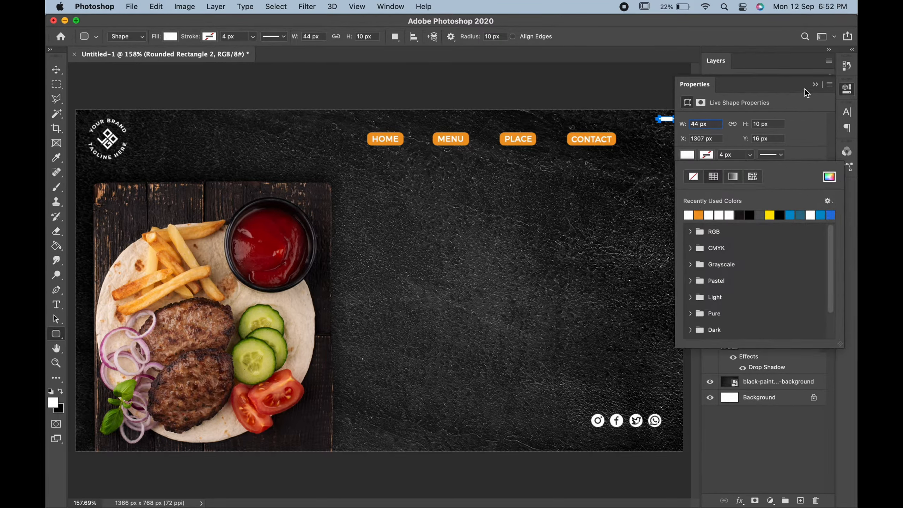
click(816, 84)
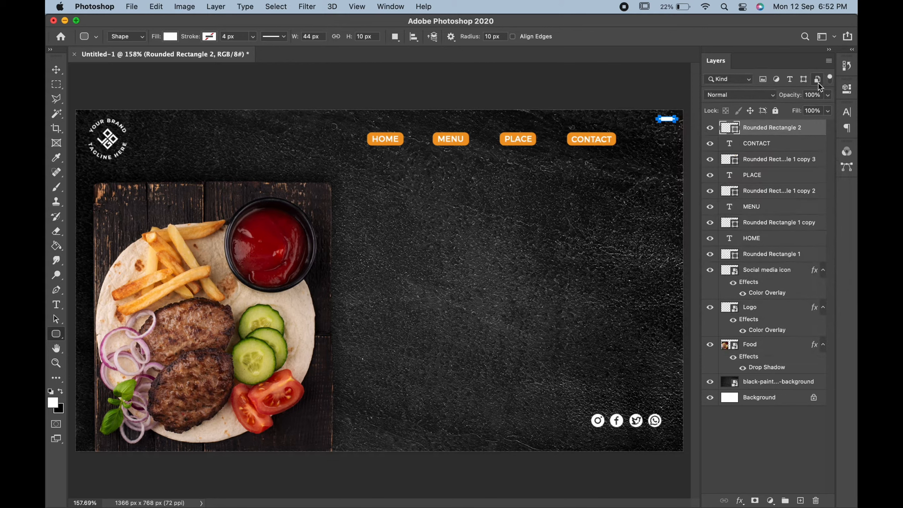
Step: Move the small white bar slightly down in the banner's upper-right corner and reduce its height
click(56, 70)
scroll(517, 190, up, 3)
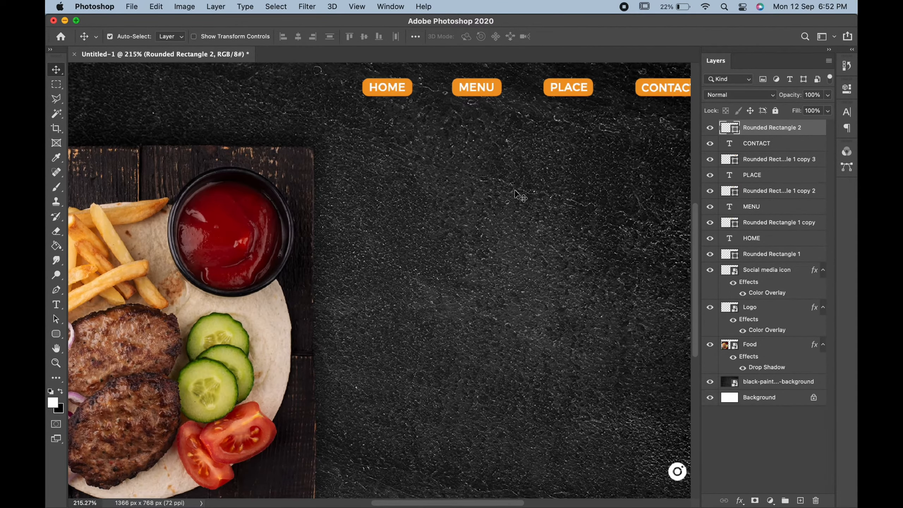
scroll(515, 191, right, 6)
scroll(516, 191, up, 5)
drag(540, 269, 528, 280)
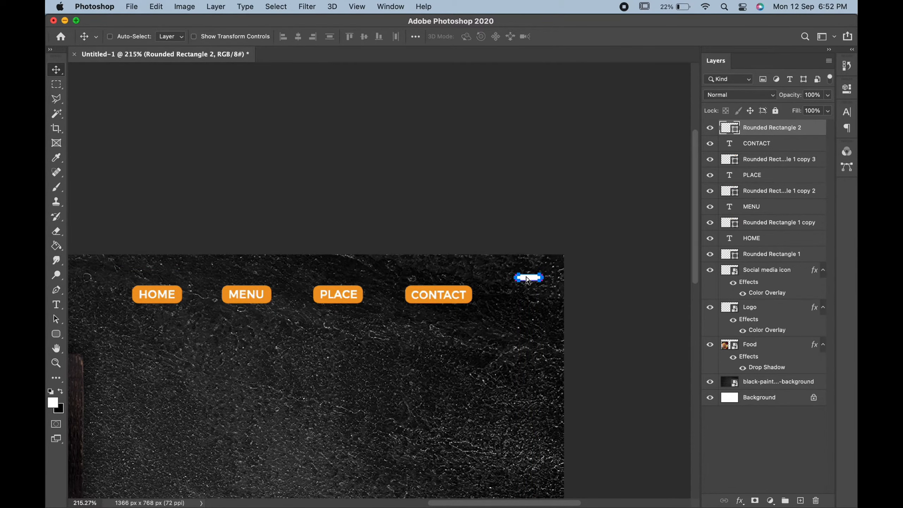
key(super+equal)
key(super+equal)
key(super+t)
scroll(527, 277, right, 3)
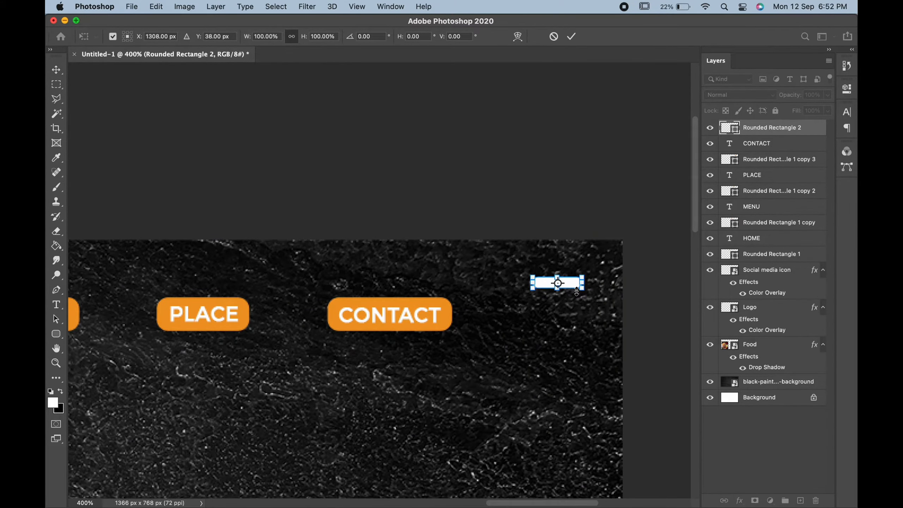
drag(558, 283, 559, 282)
key(Return)
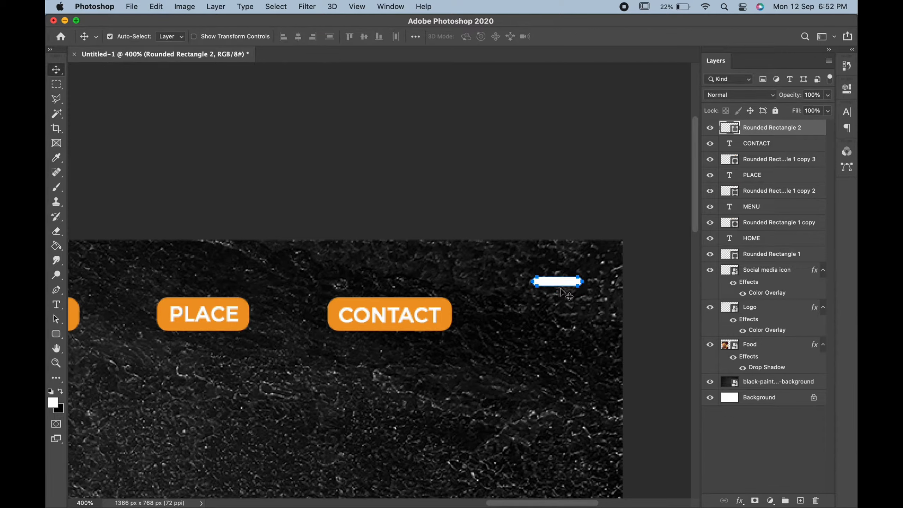
Step: Duplicate the white bar and place the copy directly below it with a small gap
right_click(811, 131)
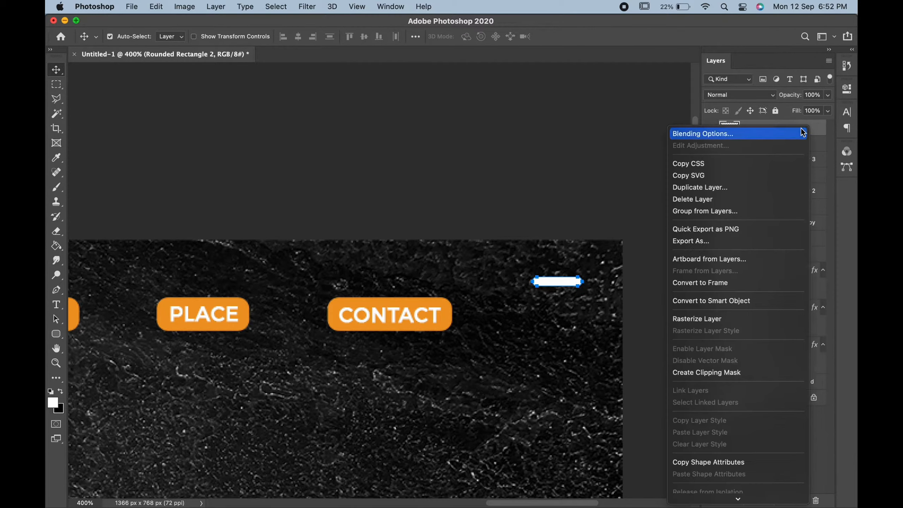
click(728, 188)
click(308, 193)
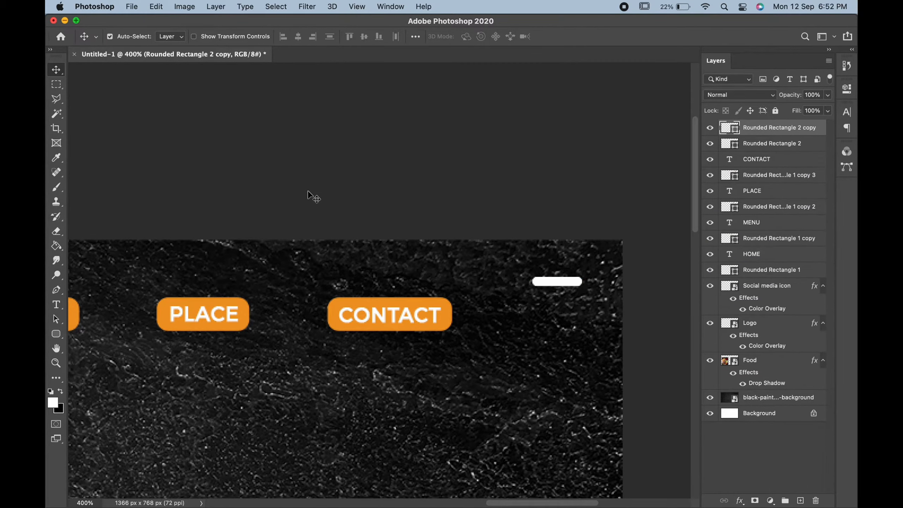
key(Down)
key(Down)
key(Down)
key(Down)
key(Down)
key(Down)
key(Down)
key(Down)
key(Down)
key(Down)
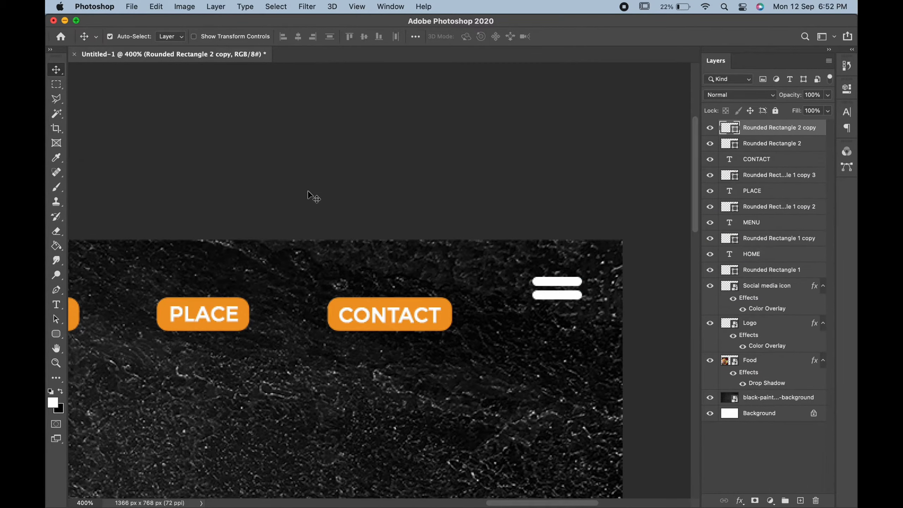
Step: Duplicate the second white bar and place the copy below it as the third bar of the menu icon
right_click(790, 127)
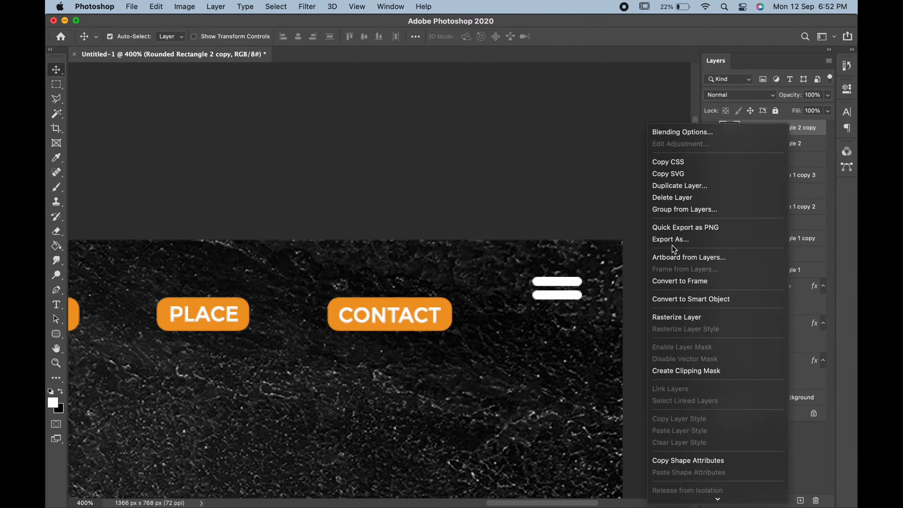
click(674, 186)
click(305, 192)
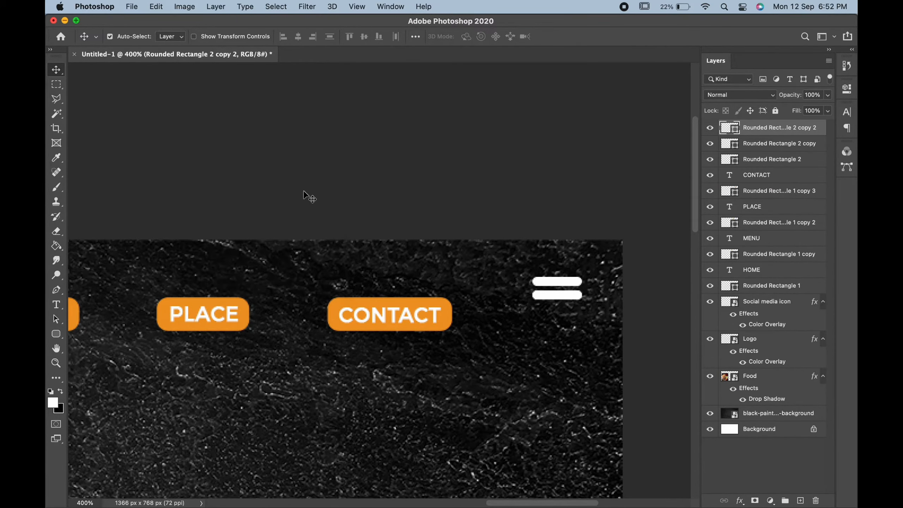
key(Down)
key(Down)
key(Down)
key(Down)
key(Down)
key(Down)
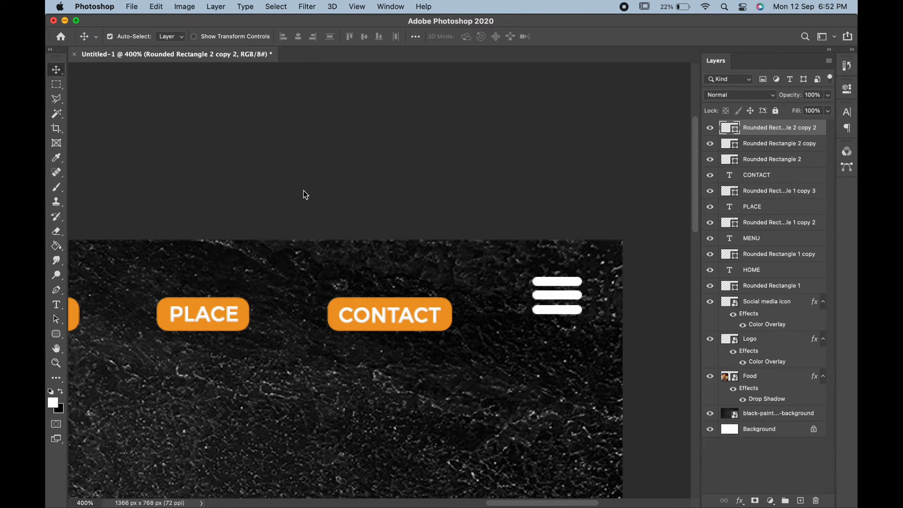
key(Down)
Step: Adjust the middle and lowest white bars vertically so the gaps in the menu icon are equal
click(567, 298)
key(Down)
key(Down)
key(Up)
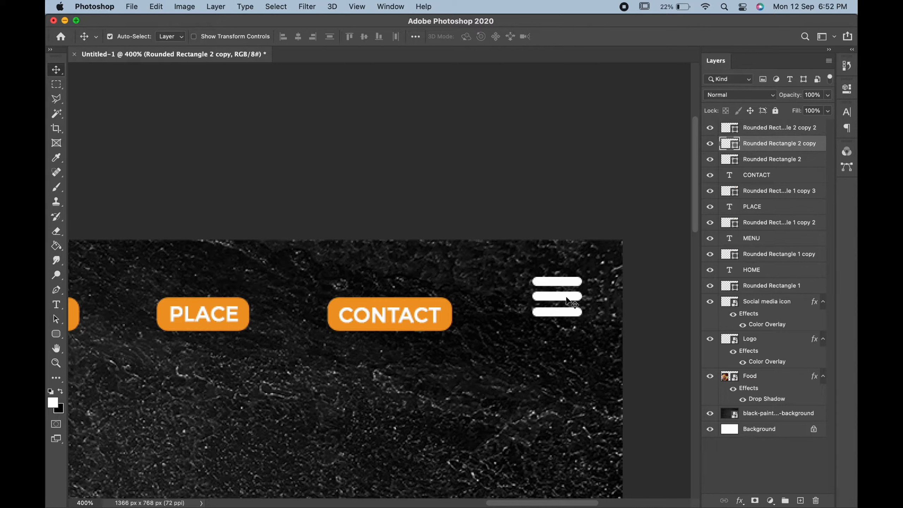
click(564, 312)
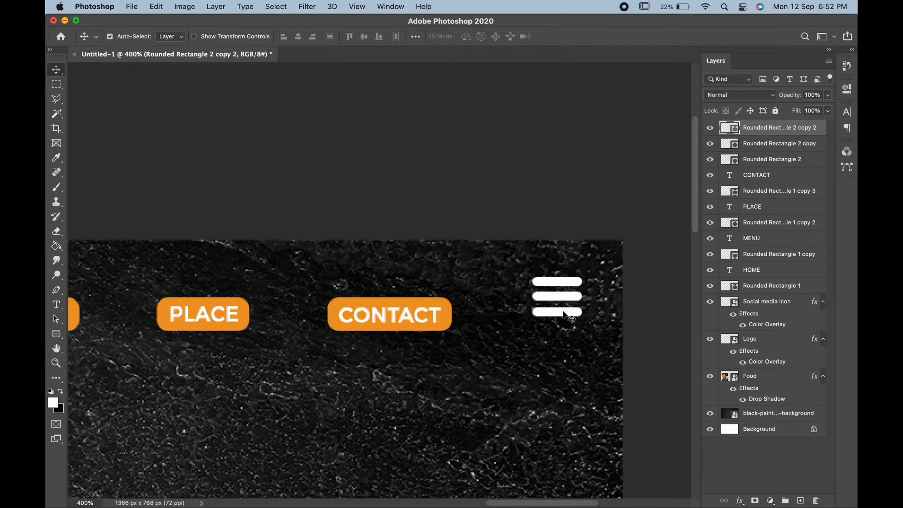
key(Up)
Step: Select all three white bars and move them down in line with the CONTACT button
shift+click(561, 296)
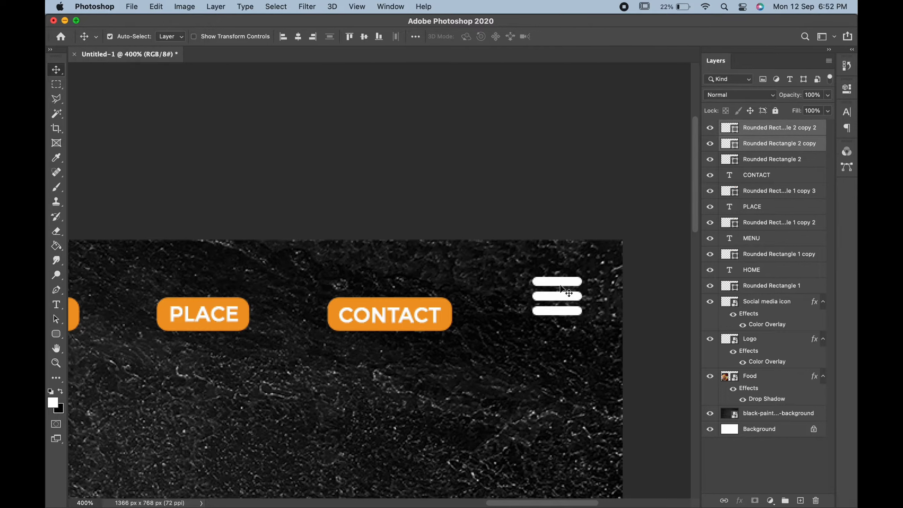
shift+click(560, 284)
key(Down)
key(Down)
key(Down)
key(Down)
key(Down)
key(Down)
key(Down)
key(Down)
key(Down)
key(Down)
key(Down)
key(Down)
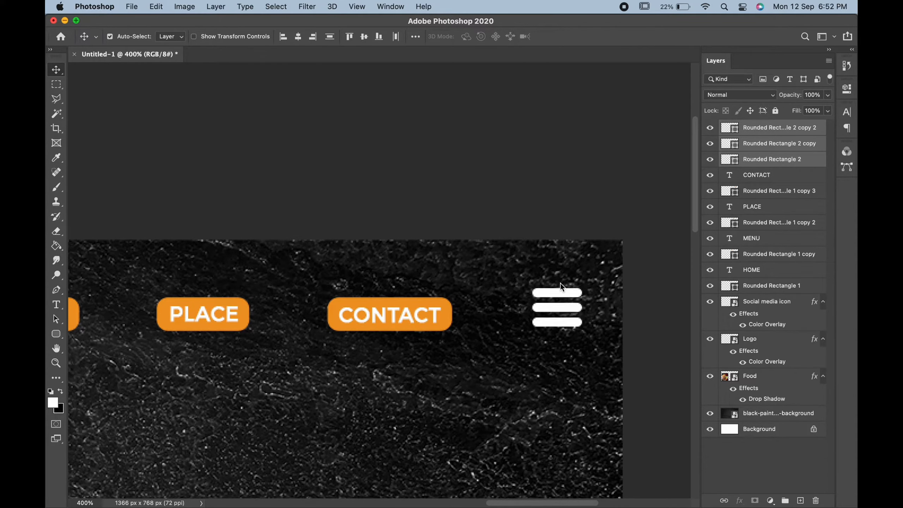
key(Down)
key(super+0)
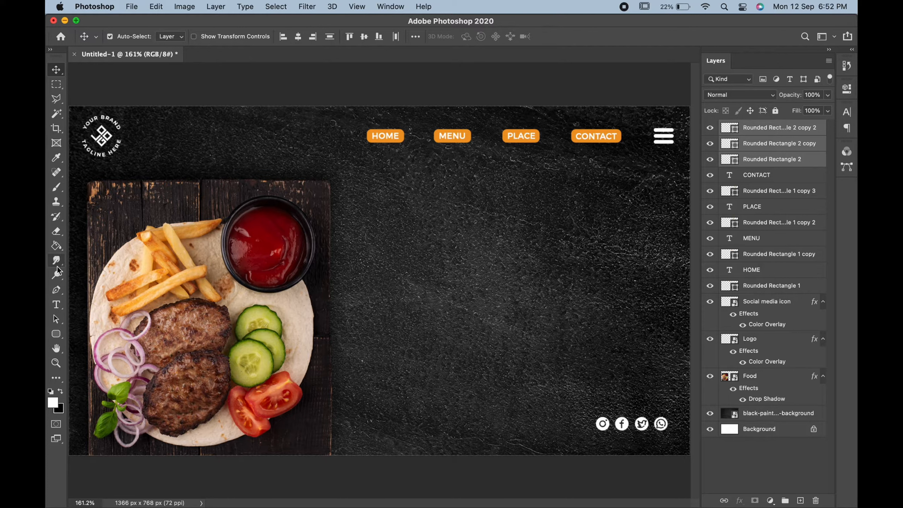
Step: Add the text THE BEST FOOD in the empty area beside the food image
click(60, 303)
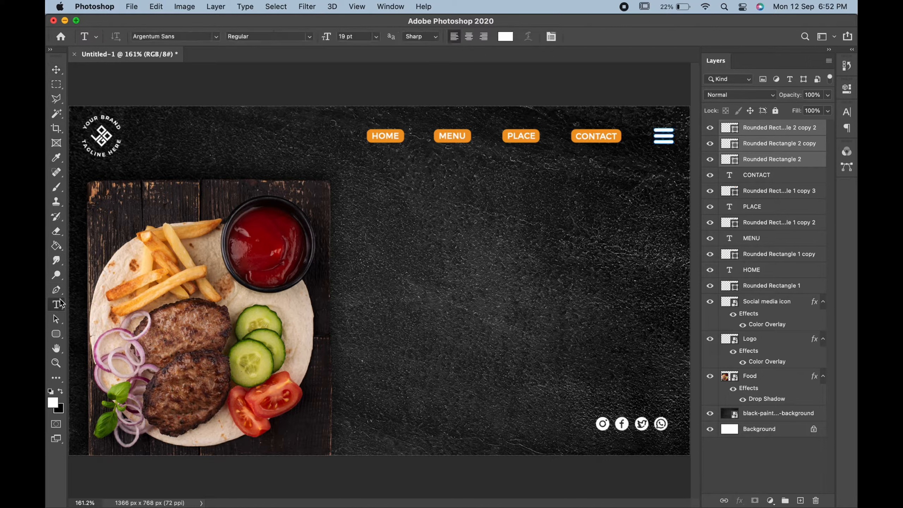
click(448, 257)
text(THE BEST FOOD)
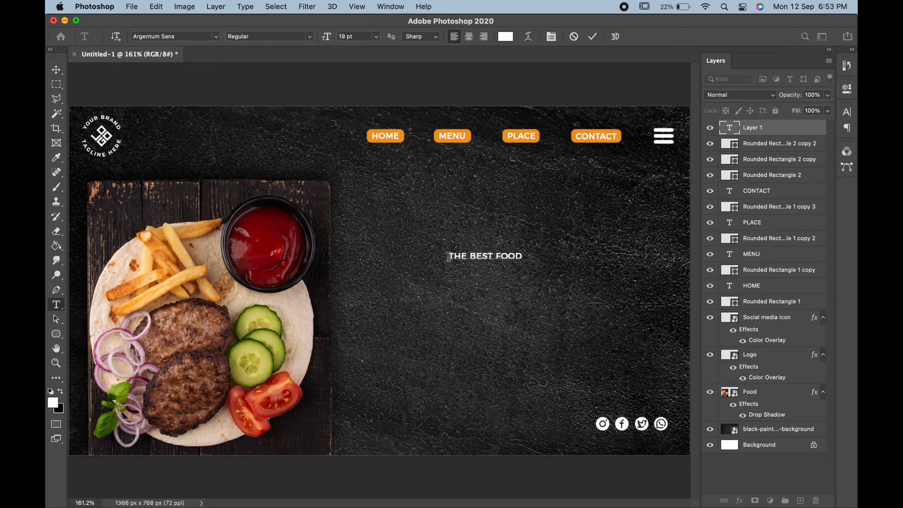
Step: Set the THE BEST FOOD text to 47 pt and its font style to ExtraLight
key(super+a)
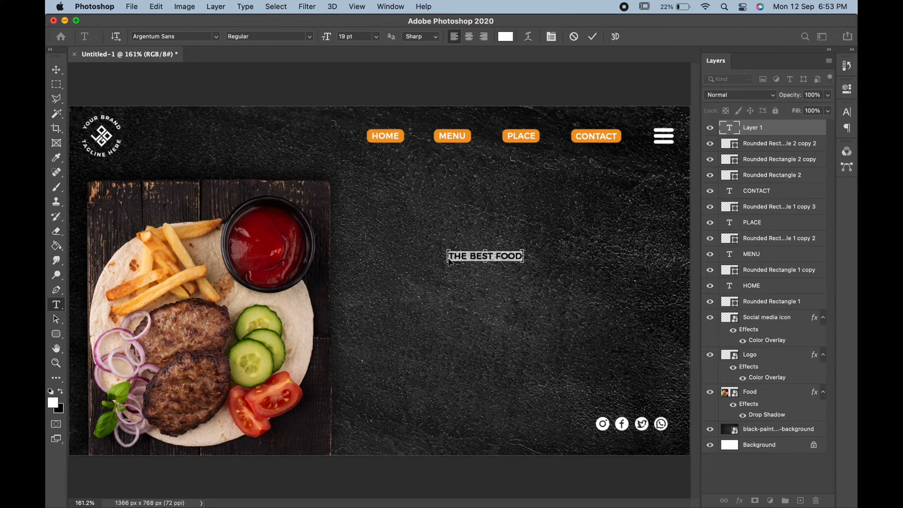
drag(329, 39, 344, 38)
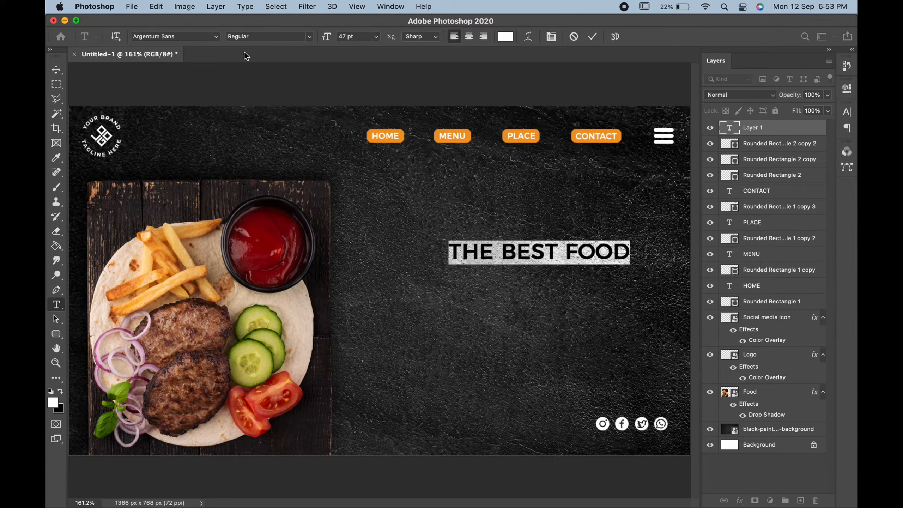
click(309, 38)
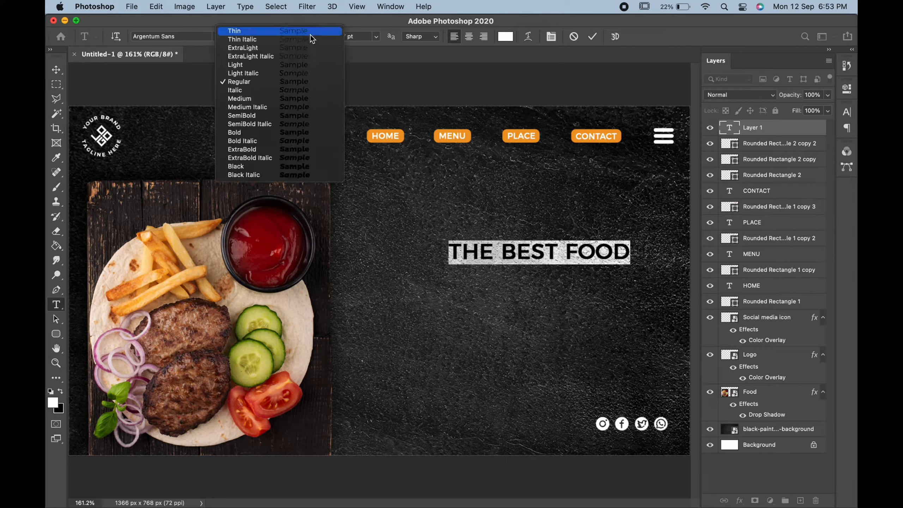
click(294, 47)
click(55, 70)
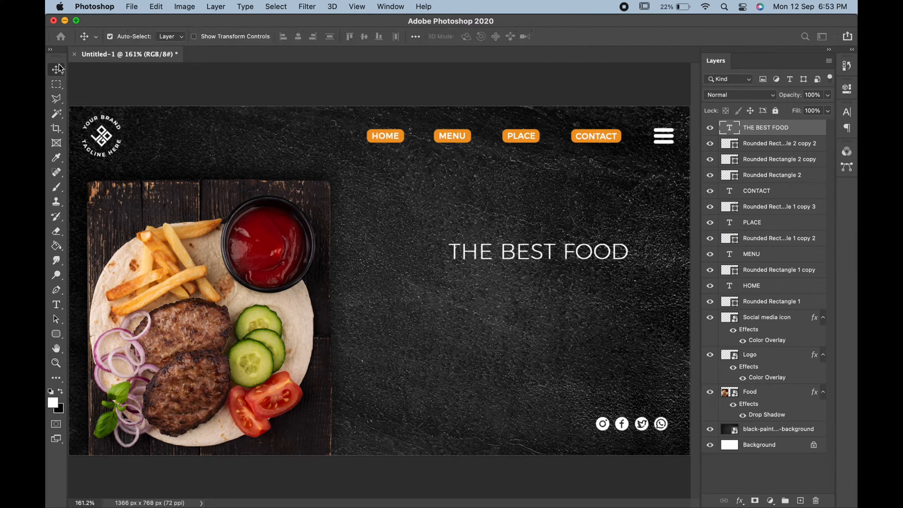
Step: Move the THE BEST FOOD text slightly up in the empty area beside the food image
key(super+0)
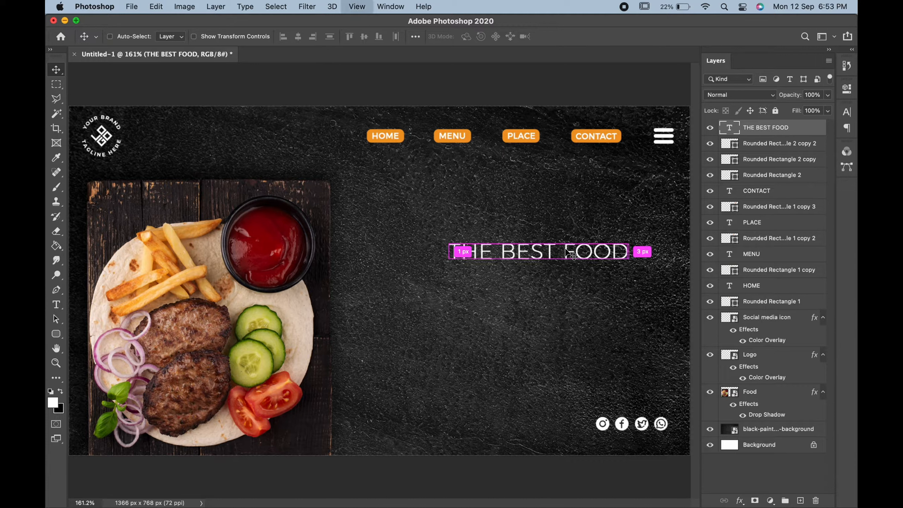
key(super+t)
drag(572, 253, 571, 243)
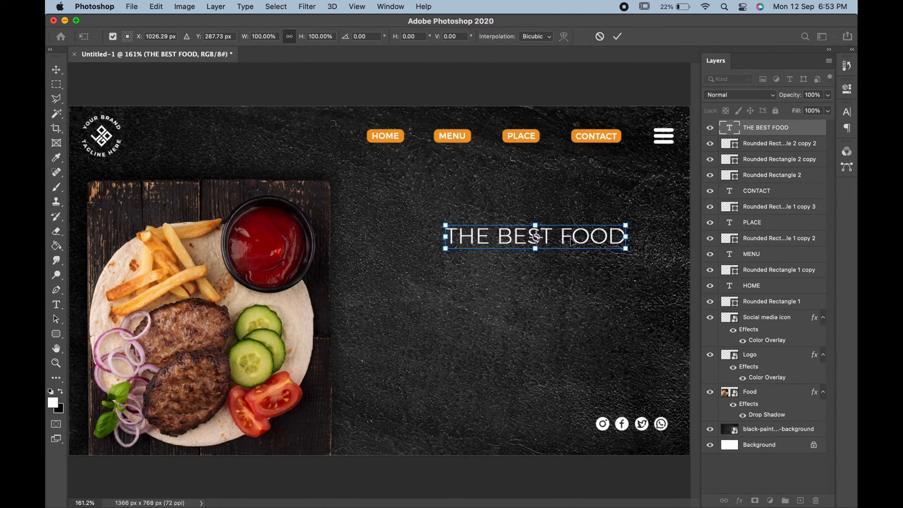
key(Return)
Step: Add the text DELICIOUS below THE BEST FOOD
click(56, 306)
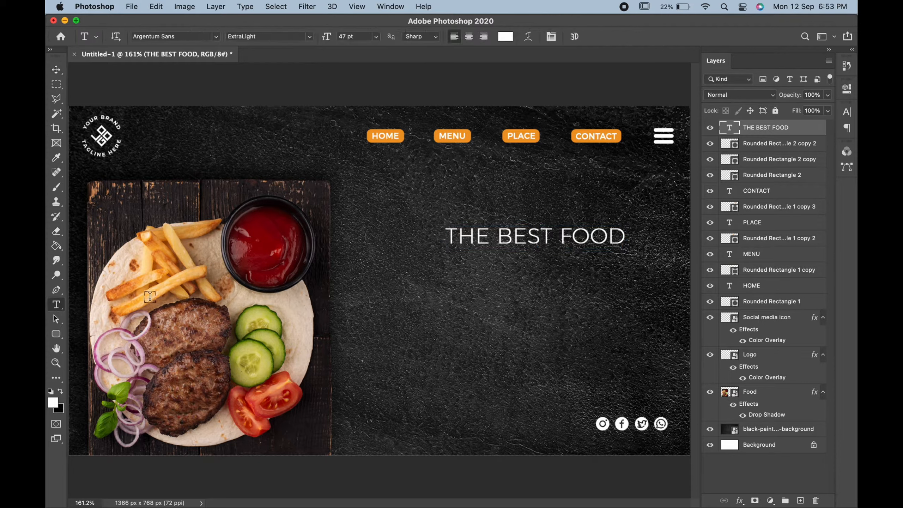
click(400, 286)
text(DELICIOUS)
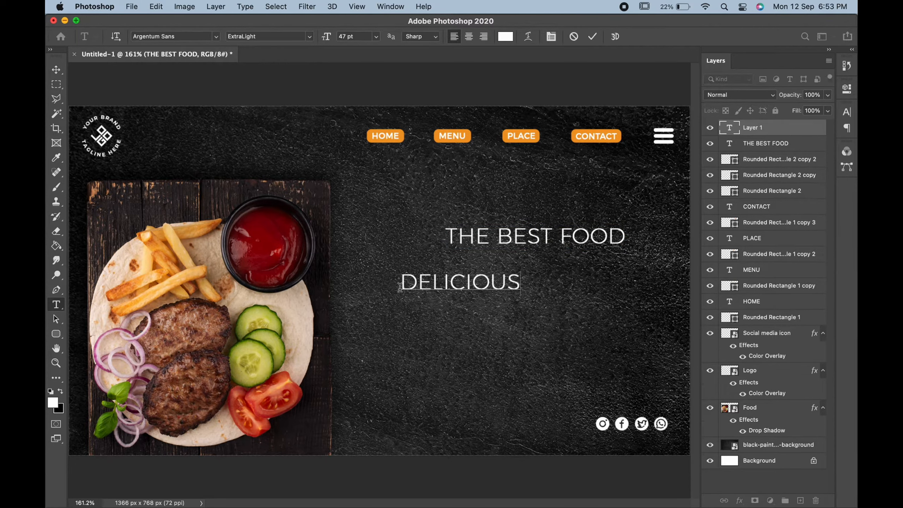
Step: Browse the fonts for the whole DELICIOUS text and set it to Phosphate Inline
key(super+a)
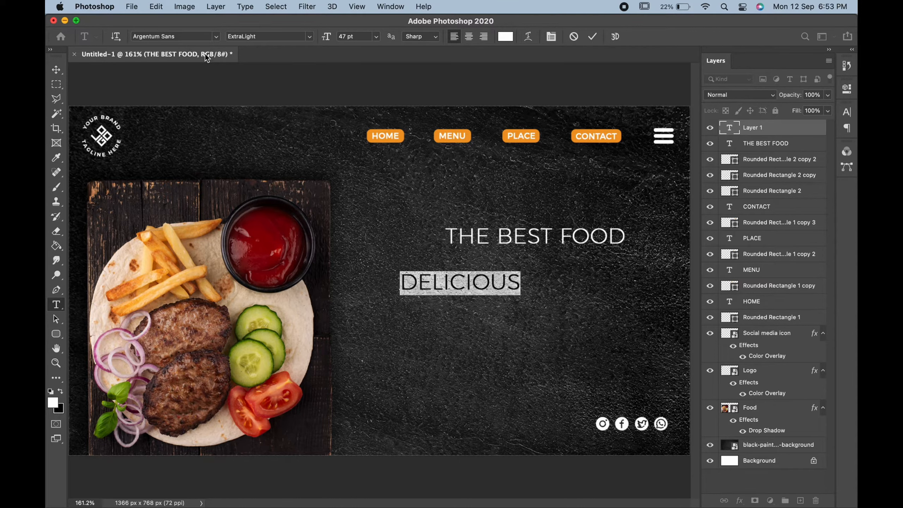
click(219, 36)
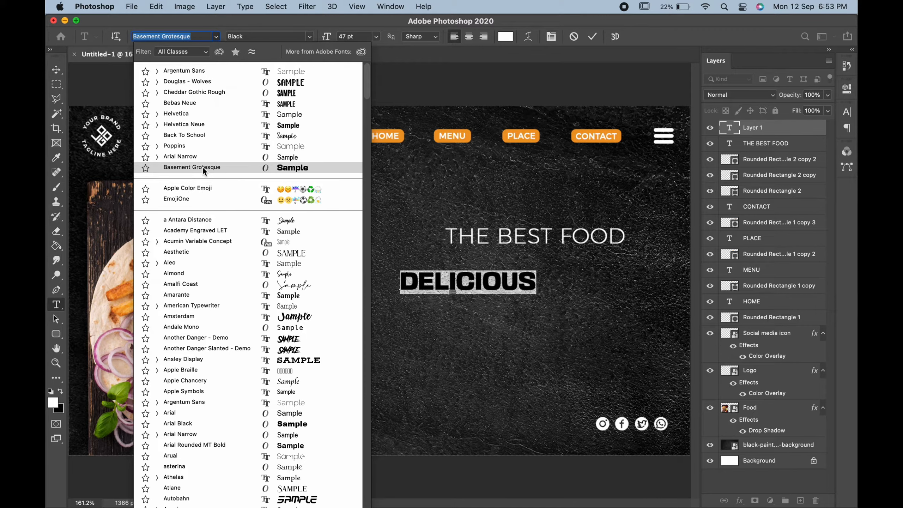
scroll(211, 344, down, 15)
scroll(211, 344, up, 2)
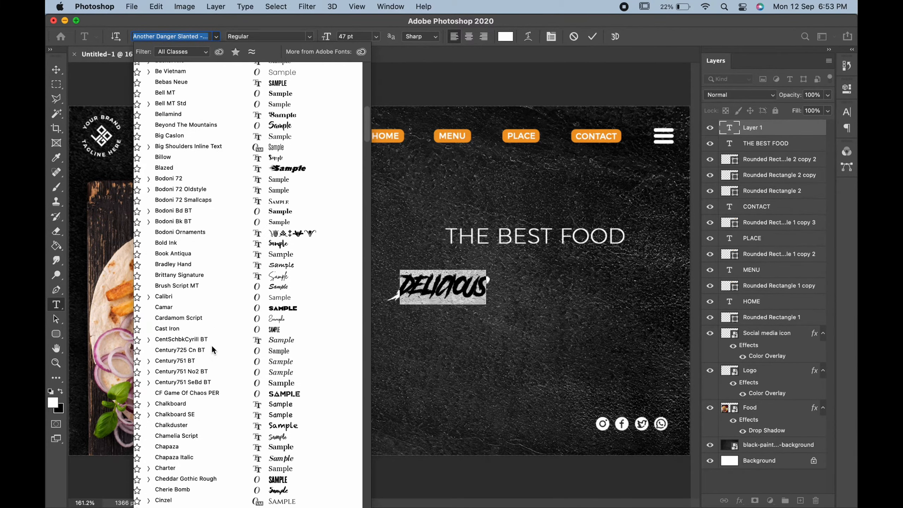
scroll(212, 346, down, 15)
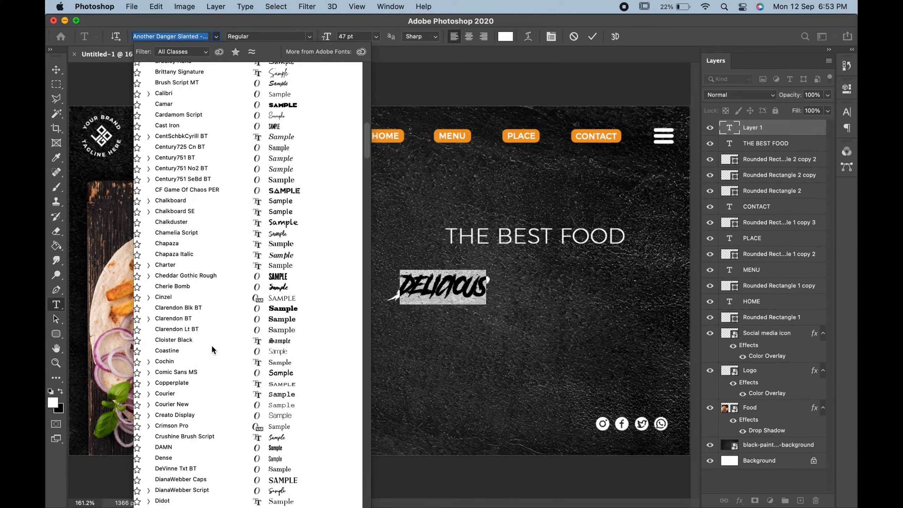
scroll(212, 344, down, 15)
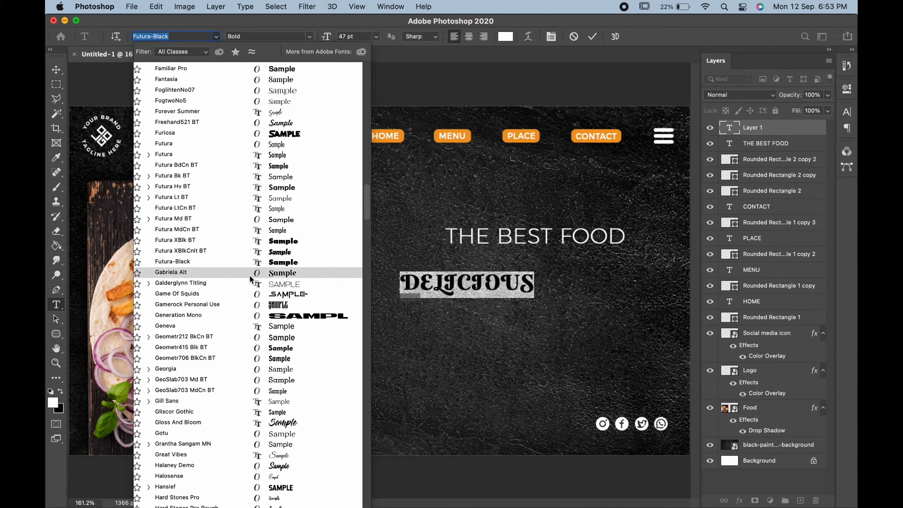
scroll(266, 346, down, 12)
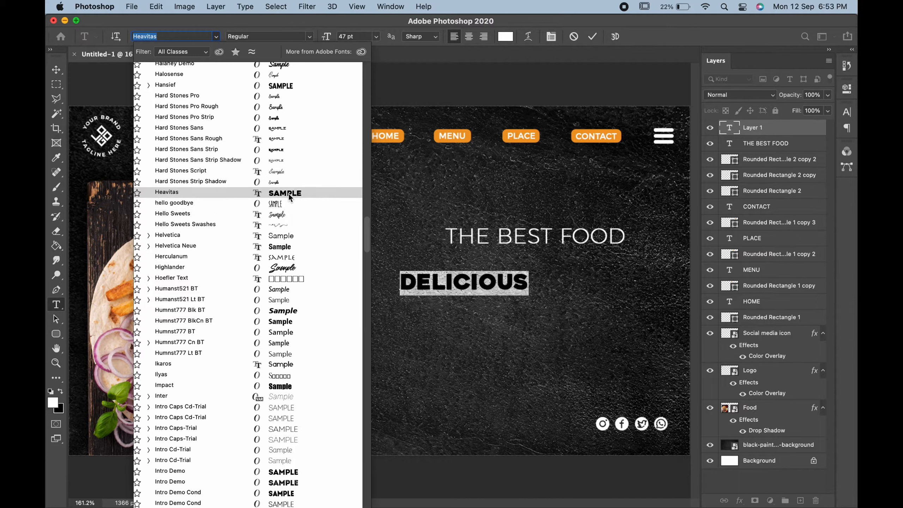
scroll(280, 374, down, 3)
scroll(279, 373, down, 7)
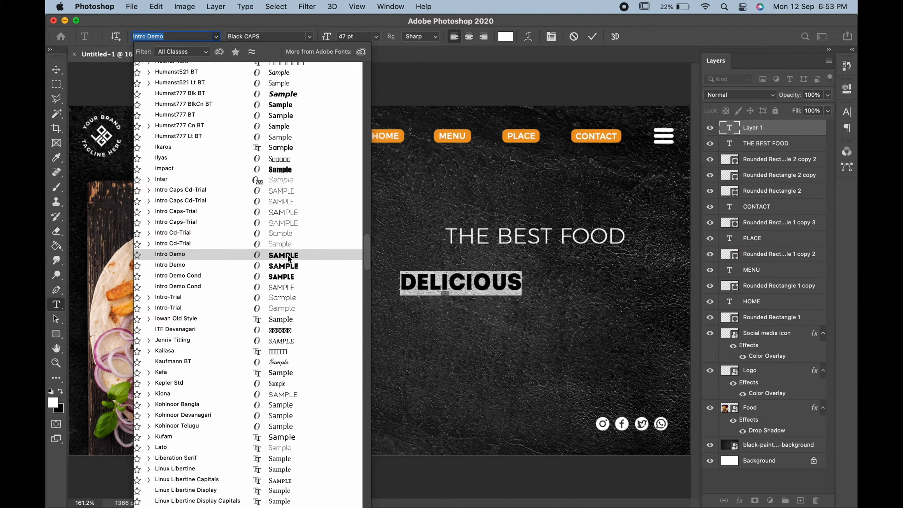
scroll(274, 387, down, 20)
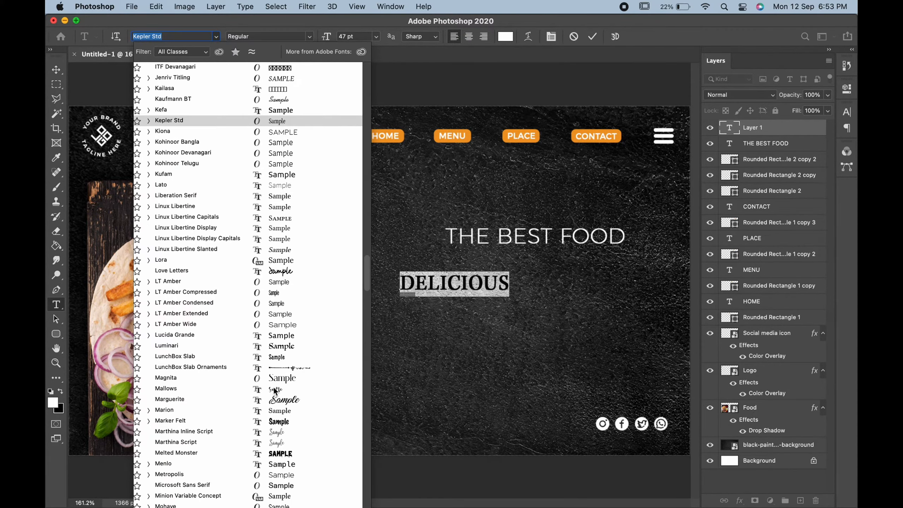
scroll(274, 386, down, 20)
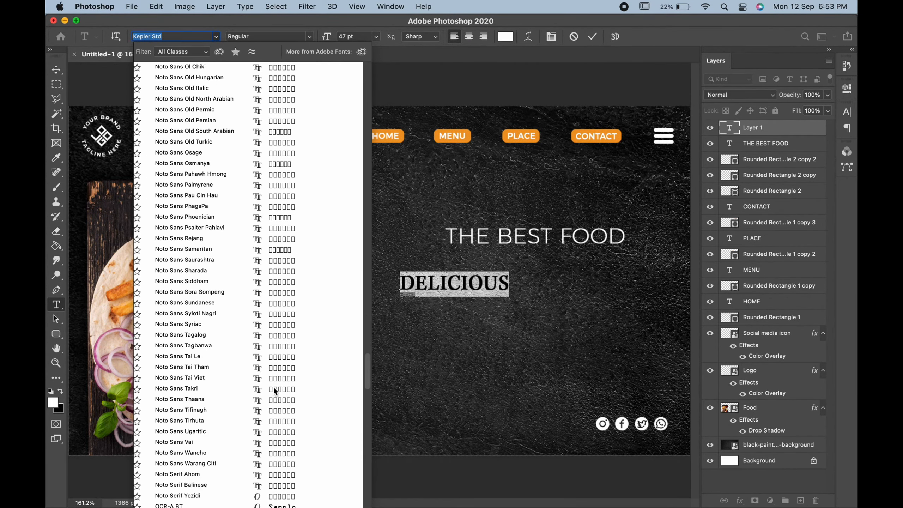
scroll(274, 386, down, 4)
scroll(274, 387, up, 4)
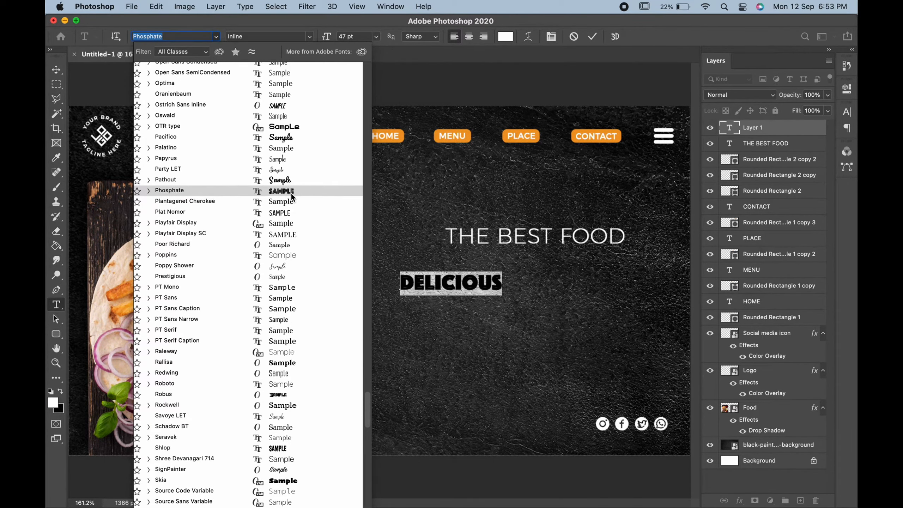
click(291, 192)
Step: Color the DELICIOUS text orange by sampling the HOME button's fill
click(506, 36)
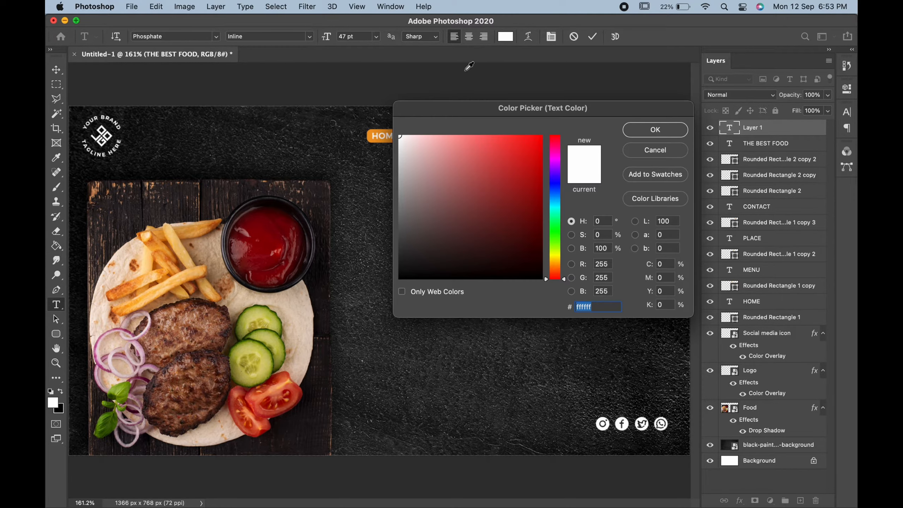
click(371, 134)
click(655, 130)
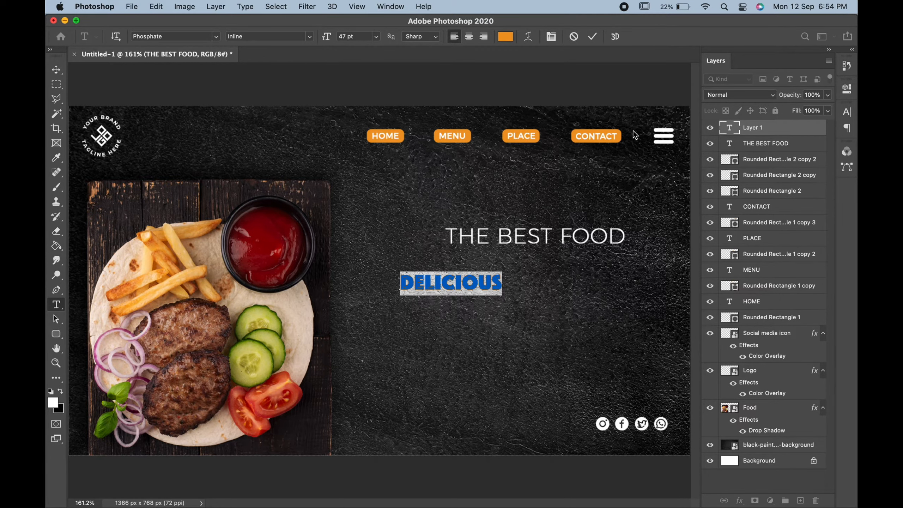
Step: Scale the DELICIOUS text to about 184% and place it directly beneath THE BEST FOOD
click(56, 70)
key(super+t)
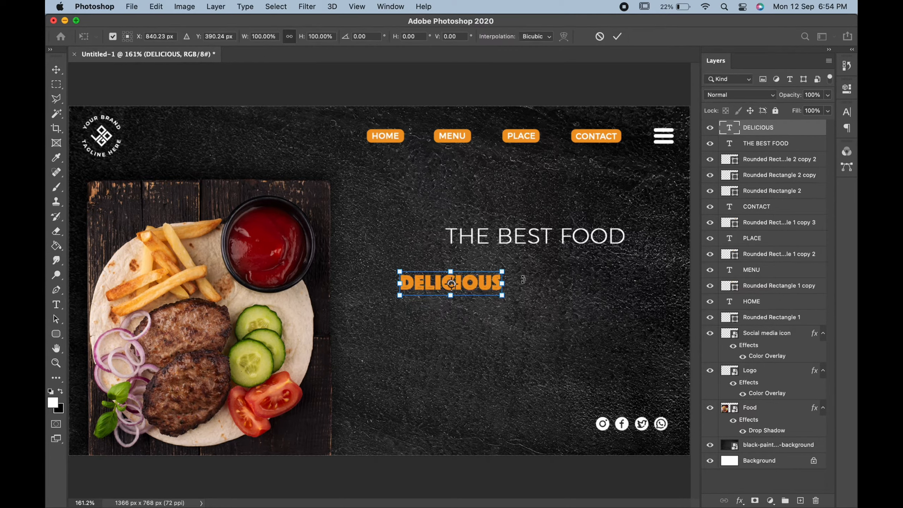
drag(506, 271, 589, 235)
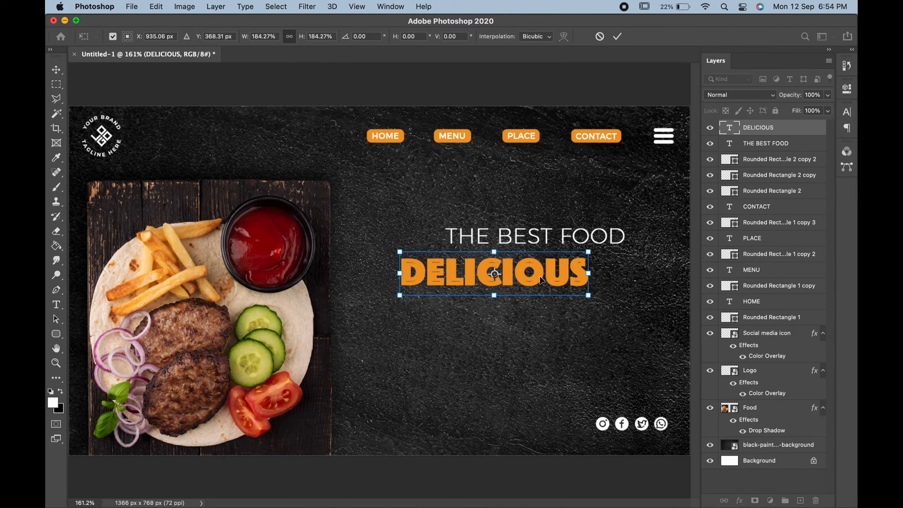
drag(541, 280, 584, 277)
key(Return)
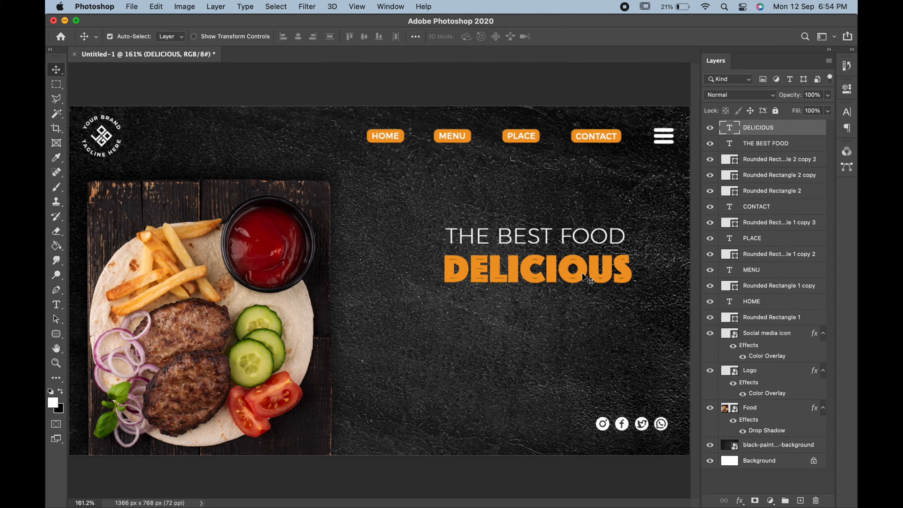
double_click(583, 277)
click(56, 69)
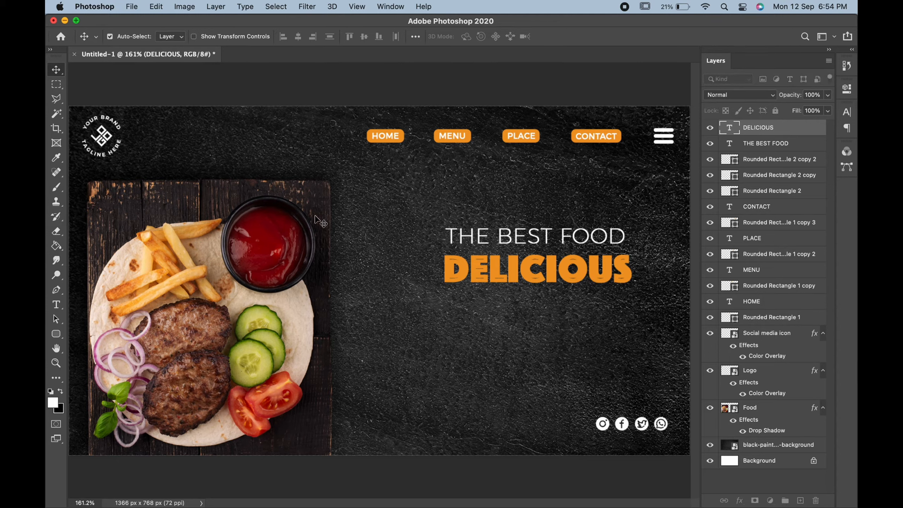
Step: Add the text TASTE beneath DELICIOUS
click(56, 305)
click(479, 335)
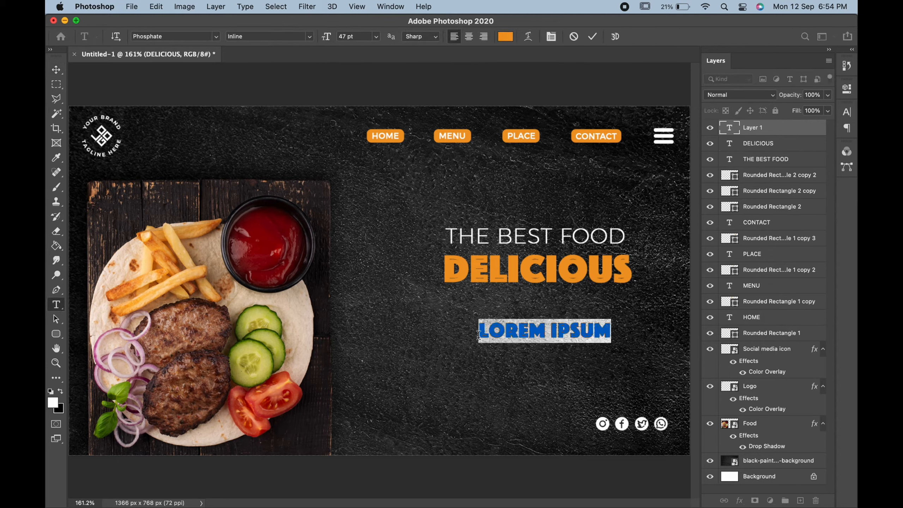
text(TASTE)
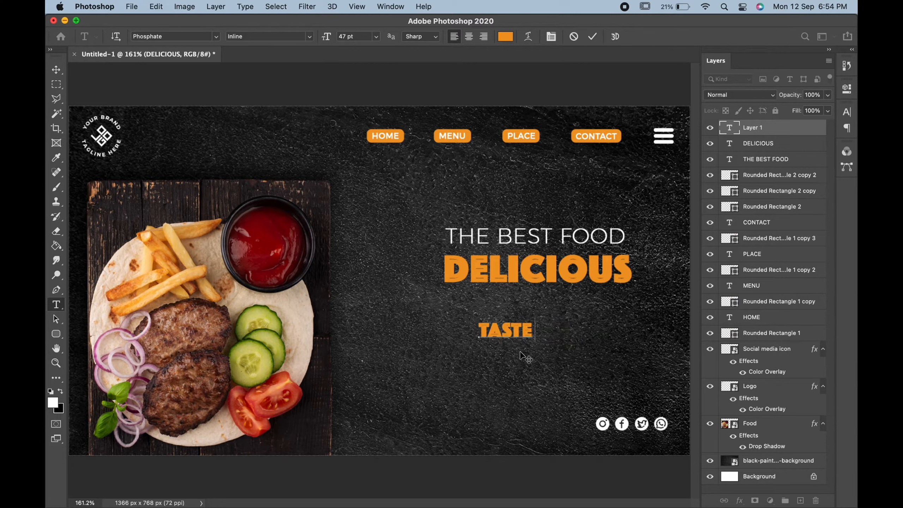
Step: Color the TASTE text white and nudge it into place under DELICIOUS
drag(559, 303, 475, 300)
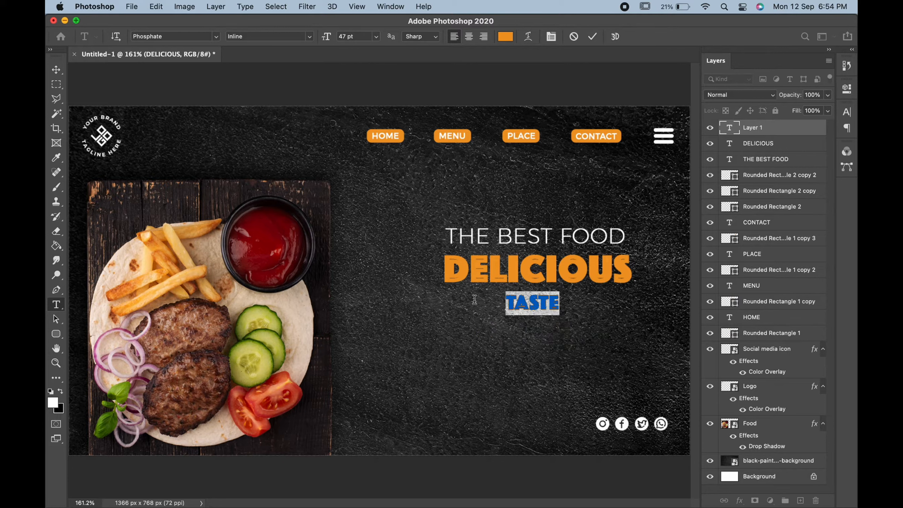
click(505, 36)
drag(431, 187, 380, 82)
click(656, 130)
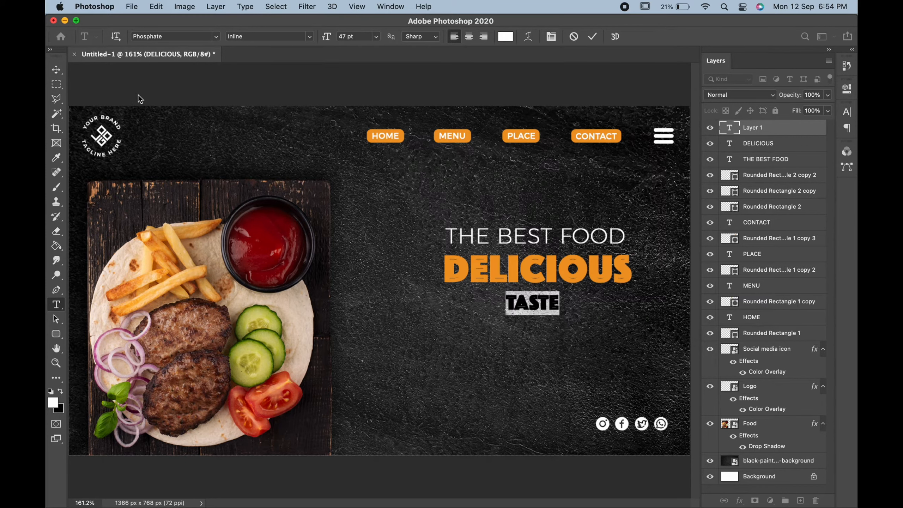
click(57, 69)
drag(545, 302, 546, 302)
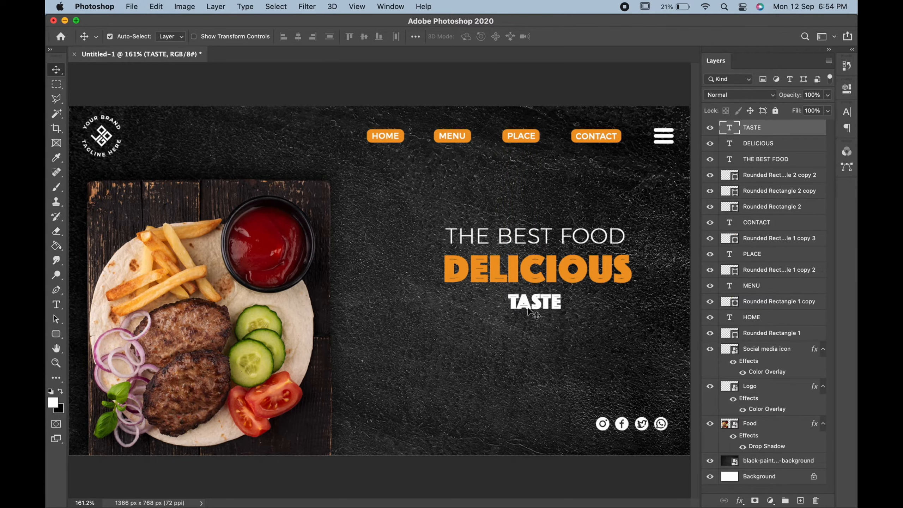
Step: Set the TASTE text's font to Argentum Sans Regular
click(56, 306)
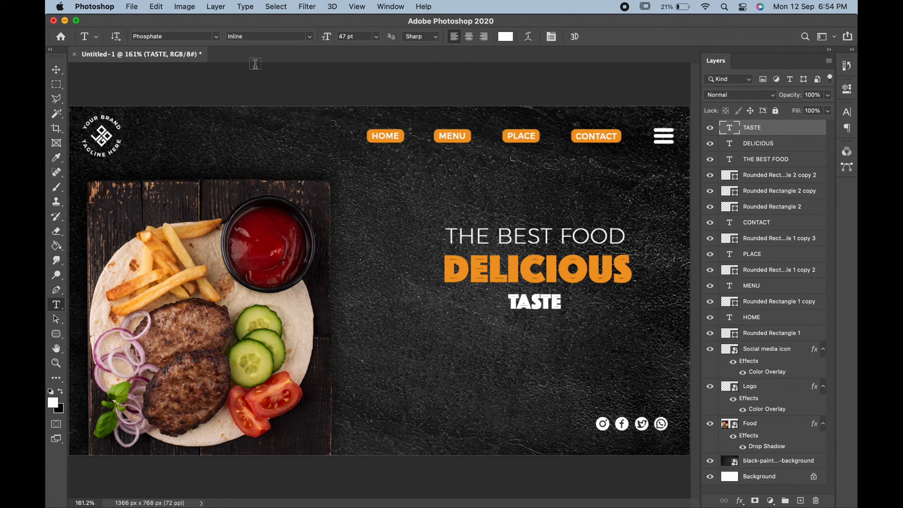
click(215, 37)
click(158, 81)
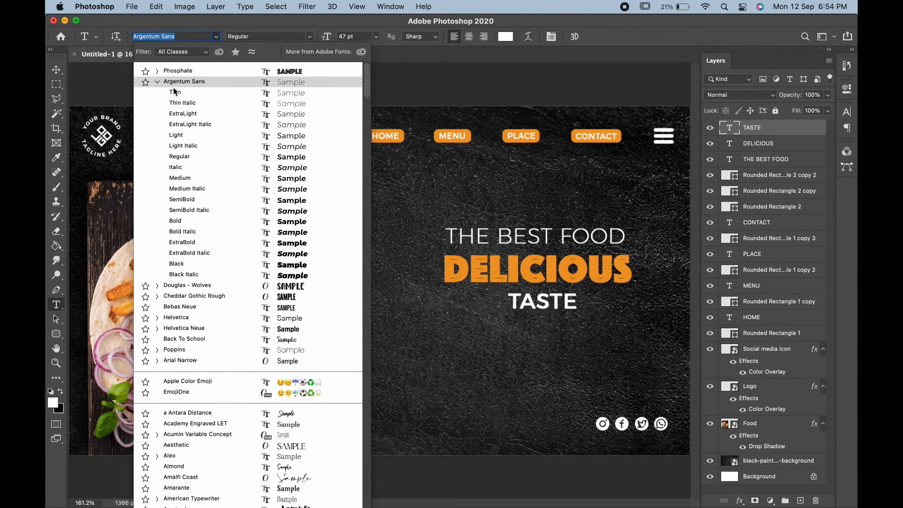
click(183, 158)
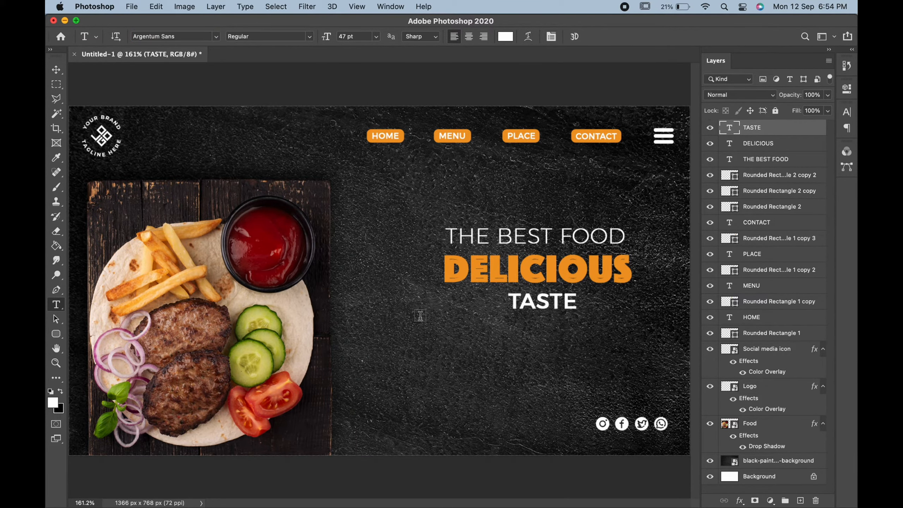
Step: Draw a paragraph text box beneath TASTE, filled with Lorem ipsum placeholder text
drag(420, 314, 673, 367)
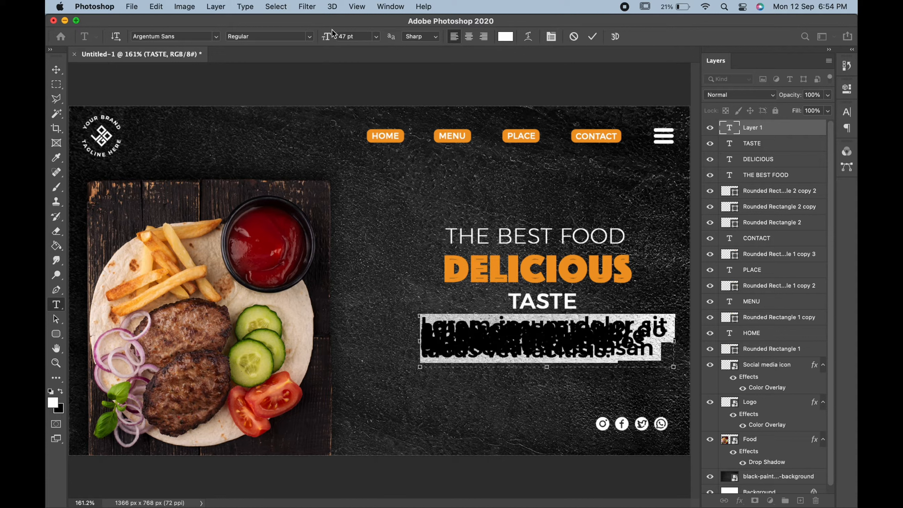
Step: Set the Lorem ipsum paragraph to 13 pt with 21 pt leading and the Light font style
drag(330, 36, 323, 36)
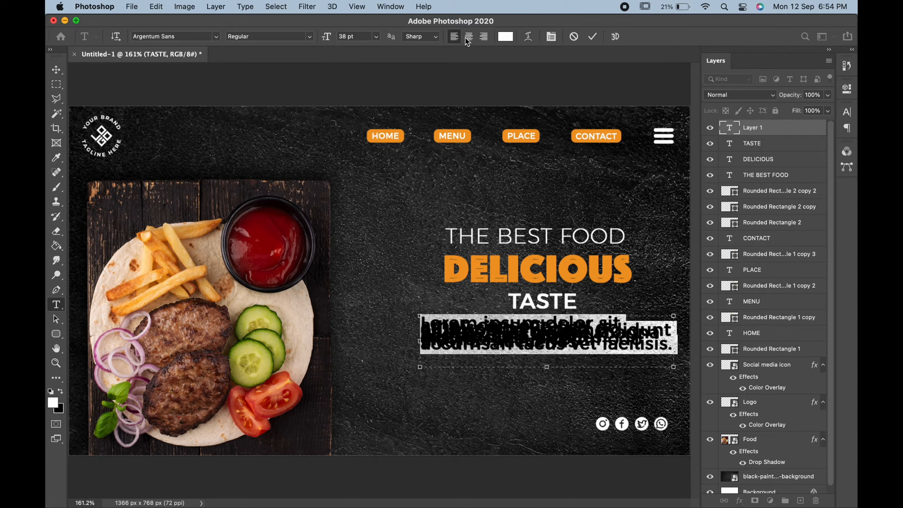
click(549, 37)
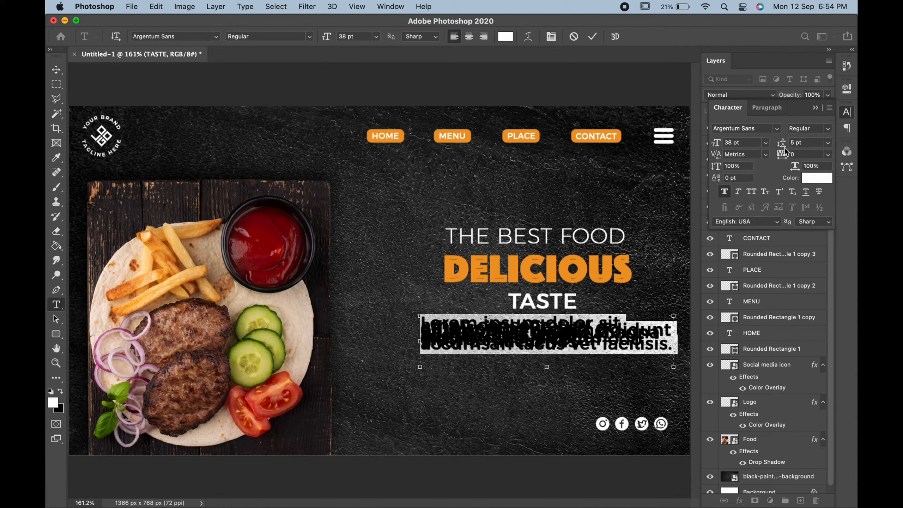
drag(785, 147, 791, 139)
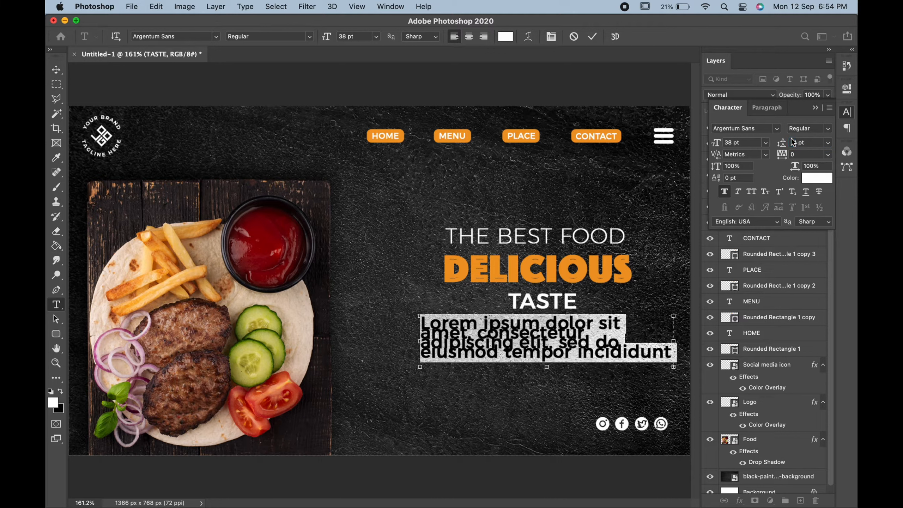
drag(716, 143, 705, 147)
key(Down)
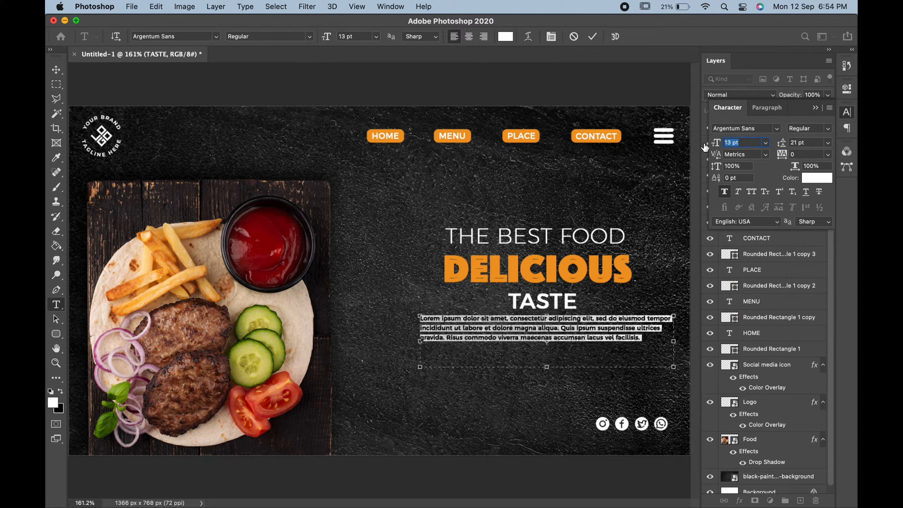
click(829, 129)
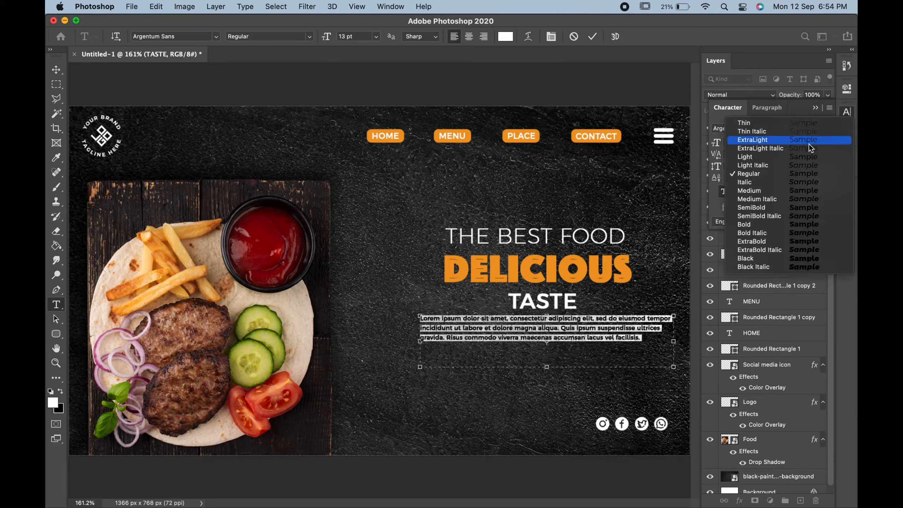
click(795, 157)
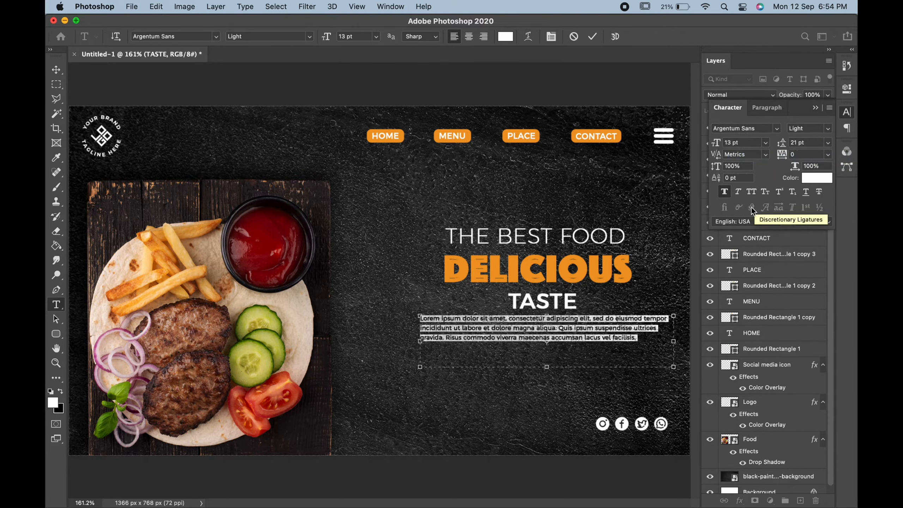
Step: Center-align the Lorem ipsum paragraph and move it slightly down to leave a gap below TASTE
click(469, 37)
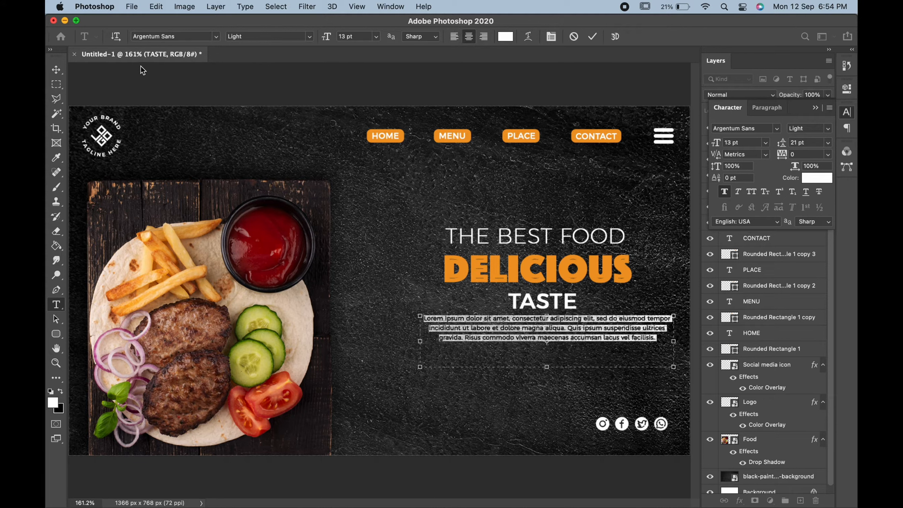
click(56, 70)
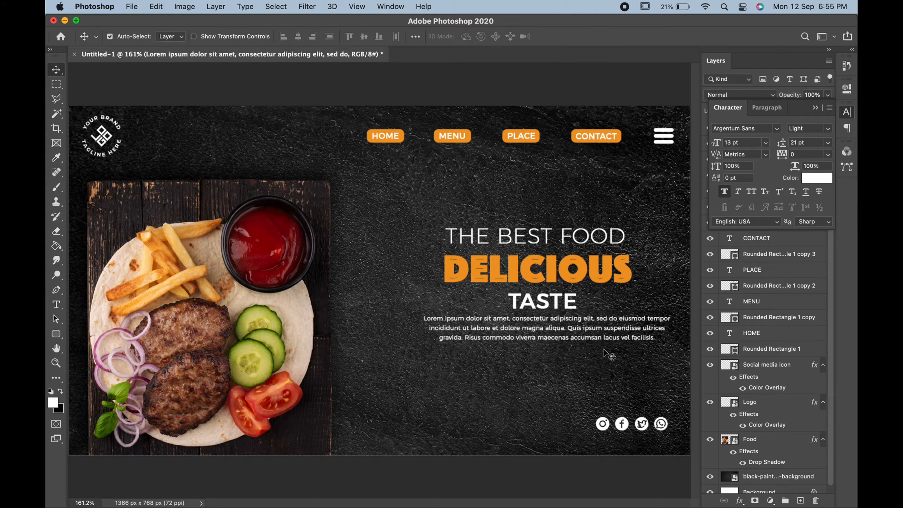
drag(592, 328, 590, 340)
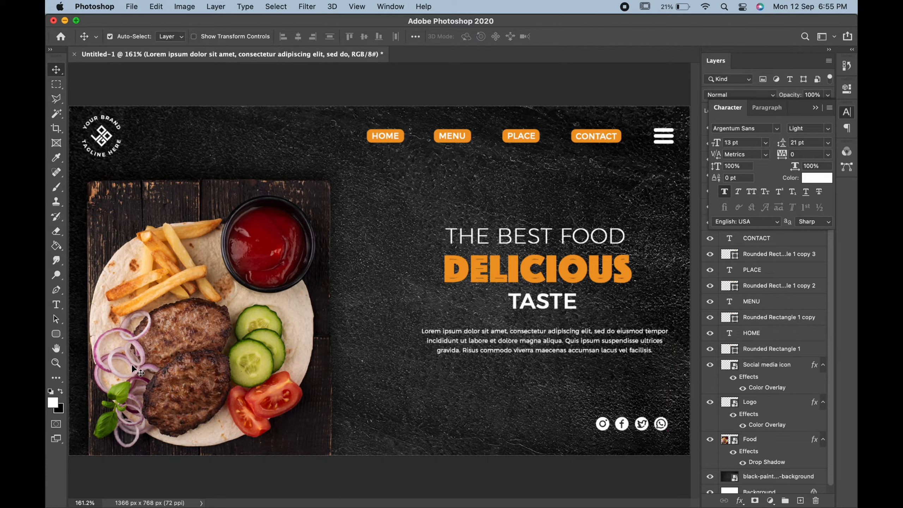
Step: Draw a rectangle about 287 by 55 px above the social icons, running past the banner's right edge
click(56, 334)
right_click(56, 334)
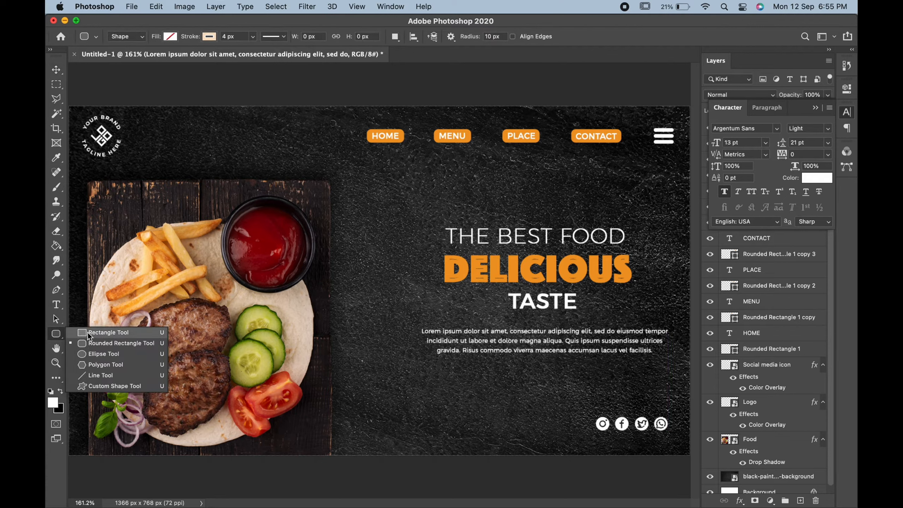
click(87, 333)
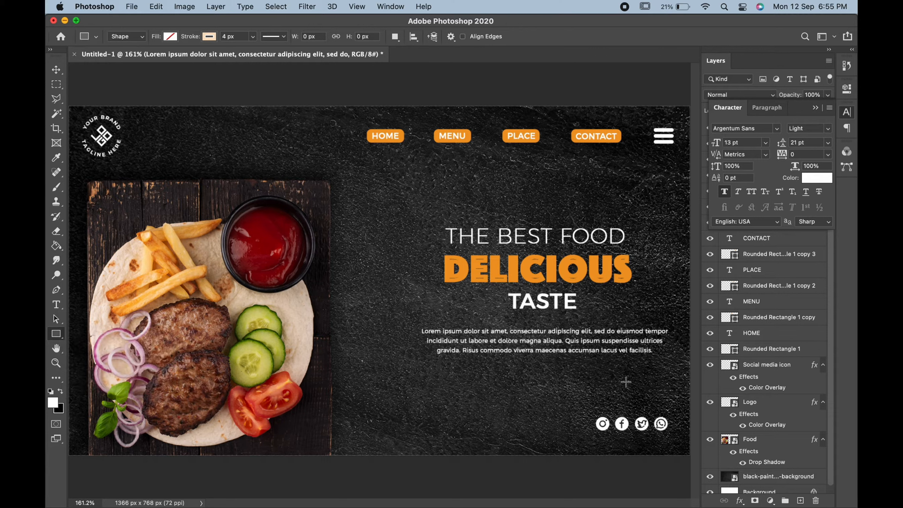
click(616, 377)
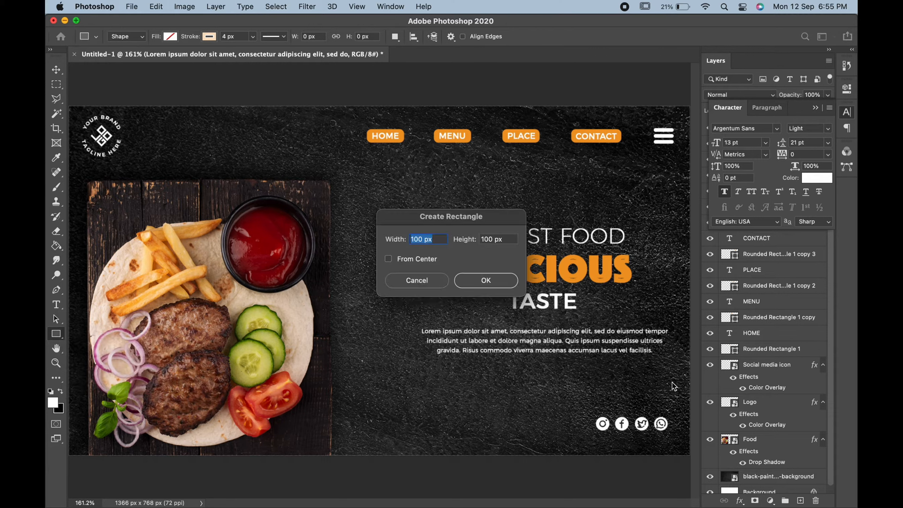
click(442, 286)
drag(690, 378, 560, 401)
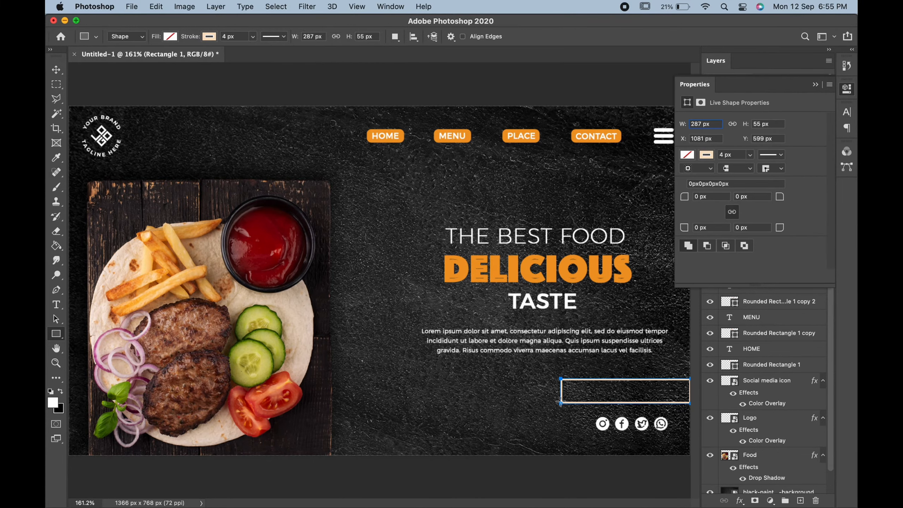
Step: Give the rectangle an orange stroke 10 px wide
click(707, 155)
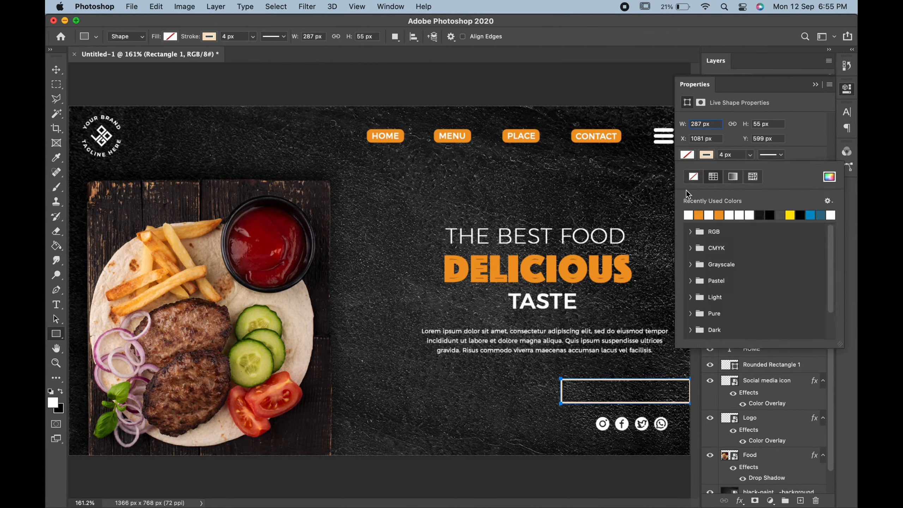
click(699, 214)
click(724, 155)
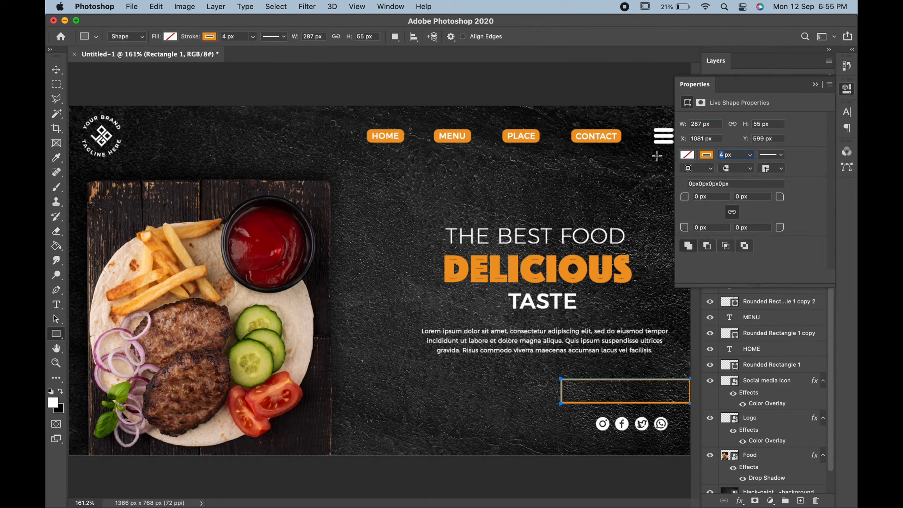
text(10)
key(Return)
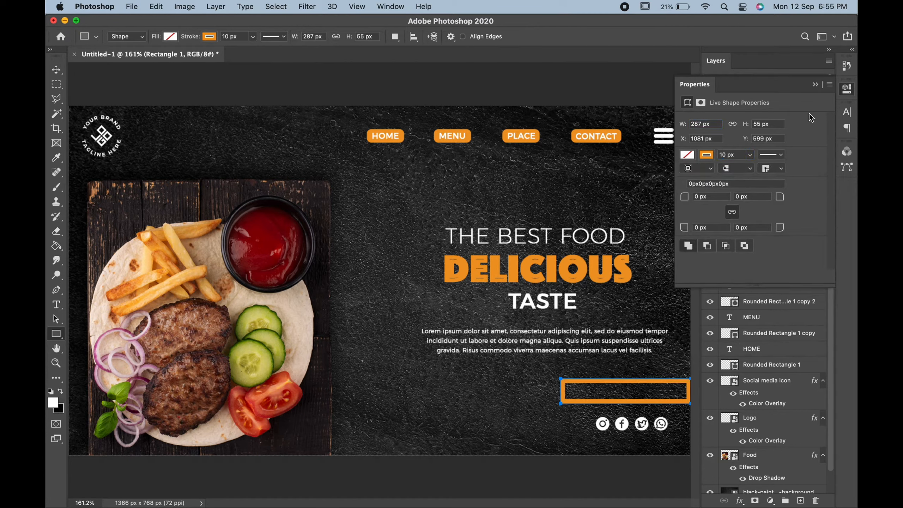
click(818, 84)
Step: Stretch the orange rectangle to about 87 px high and nudge it slightly right and down
key(super+t)
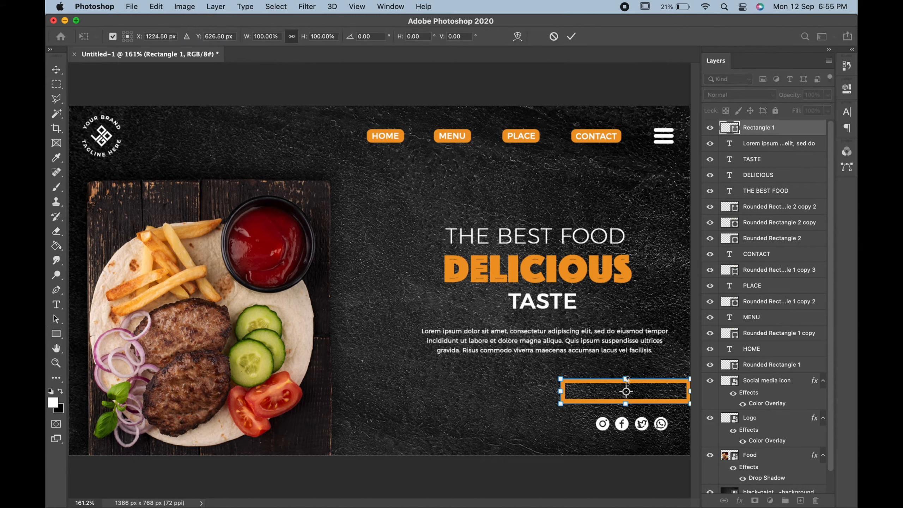
drag(626, 380, 627, 364)
key(Return)
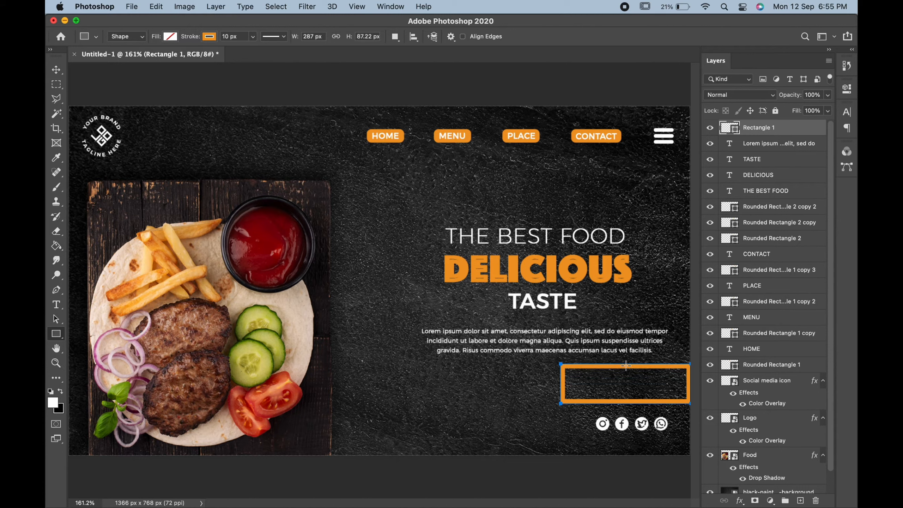
key(v)
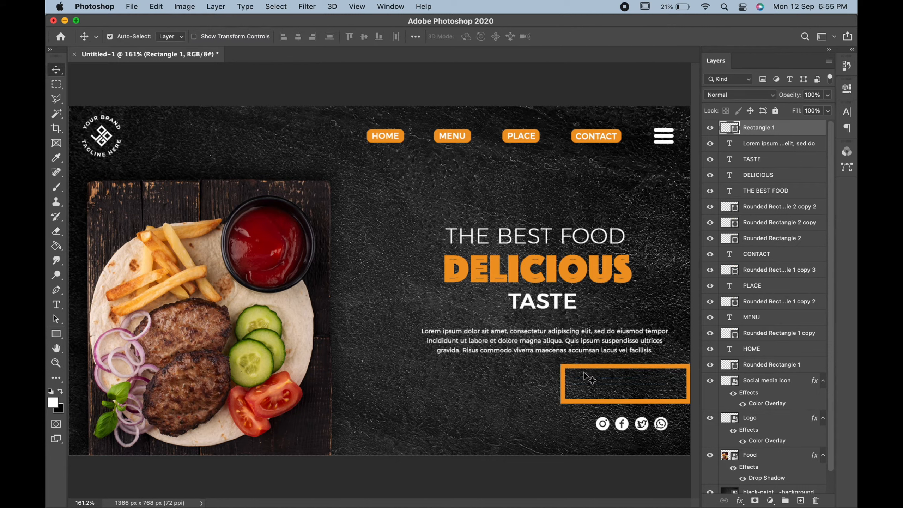
key(Right)
key(Right)
key(Right)
key(Right)
key(Right)
key(Right)
key(Right)
key(Right)
key(Right)
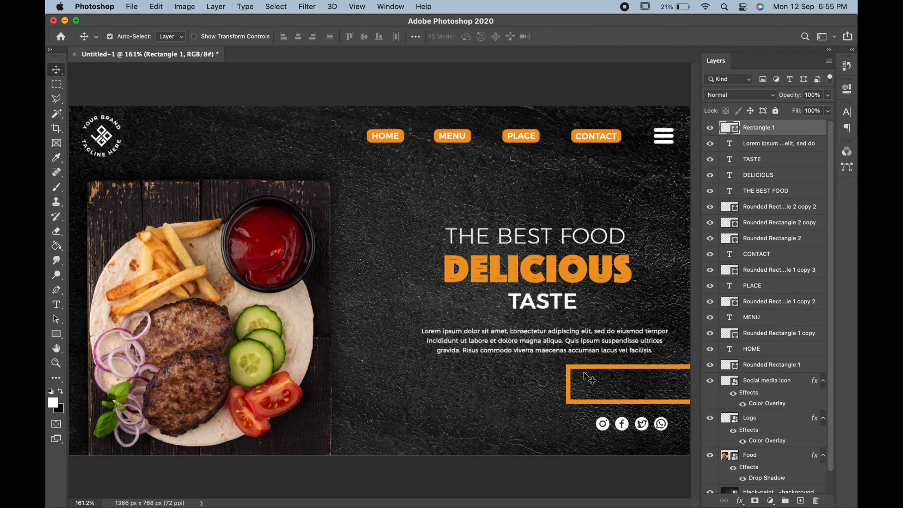
key(Down)
key(Down)
key(Down)
Step: Add the text ORDER NOW below the paragraph and set its font style to ExtraBold Italic
click(56, 305)
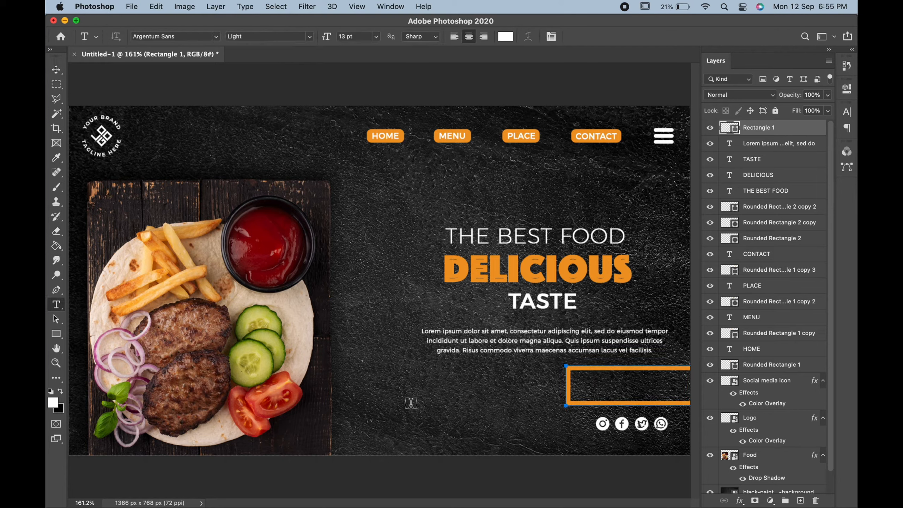
click(411, 402)
key(BackSpace)
text(ORDER)
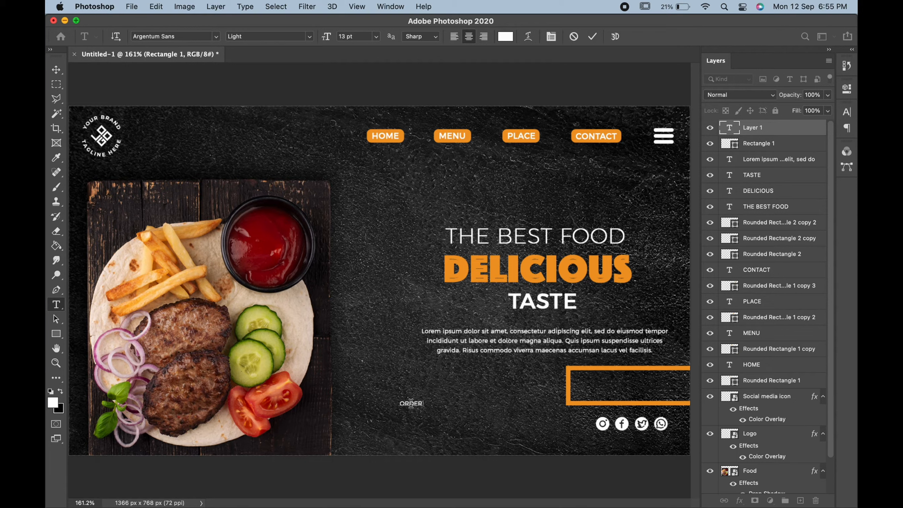
text( NOW)
key(super+a)
click(310, 36)
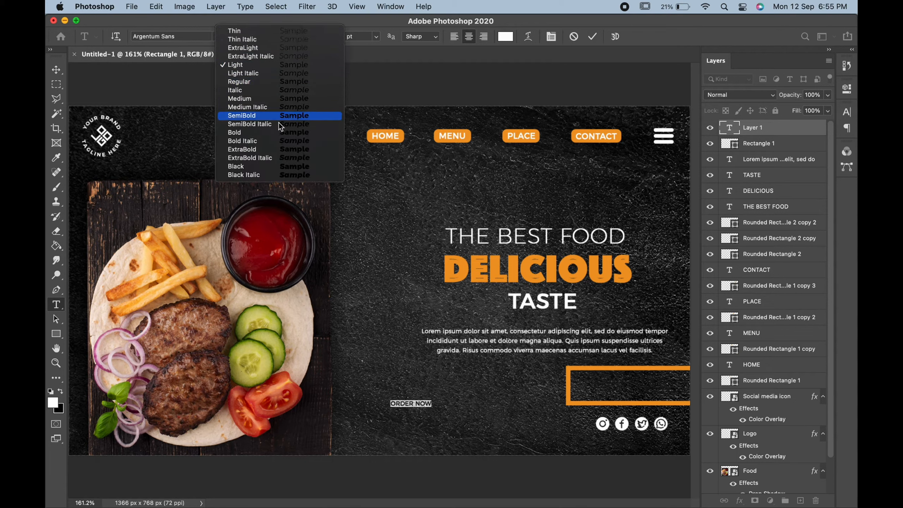
click(269, 158)
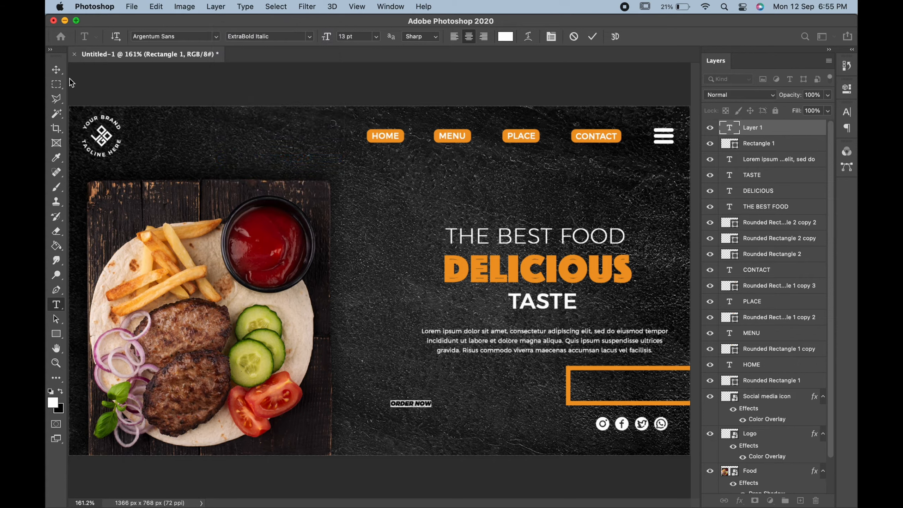
Step: Enlarge the ORDER NOW text and position it inside the orange rectangle
click(57, 70)
key(super+t)
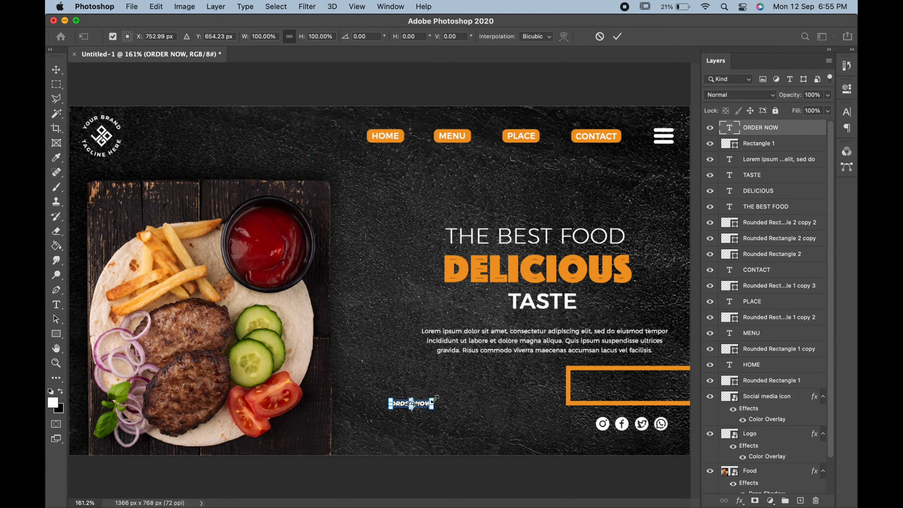
drag(436, 398, 673, 390)
key(Return)
key(Up)
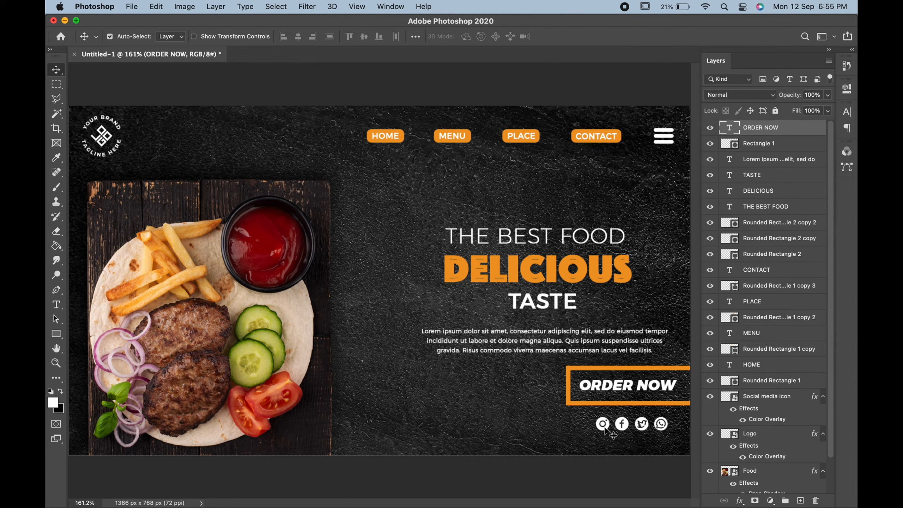
Step: Shrink the social media icons and move them down toward the banner's lower-right corner
drag(605, 429, 616, 449)
key(super+t)
key(Return)
key(Down)
key(Down)
key(Down)
key(Down)
key(Down)
key(Down)
key(Down)
key(Down)
key(Down)
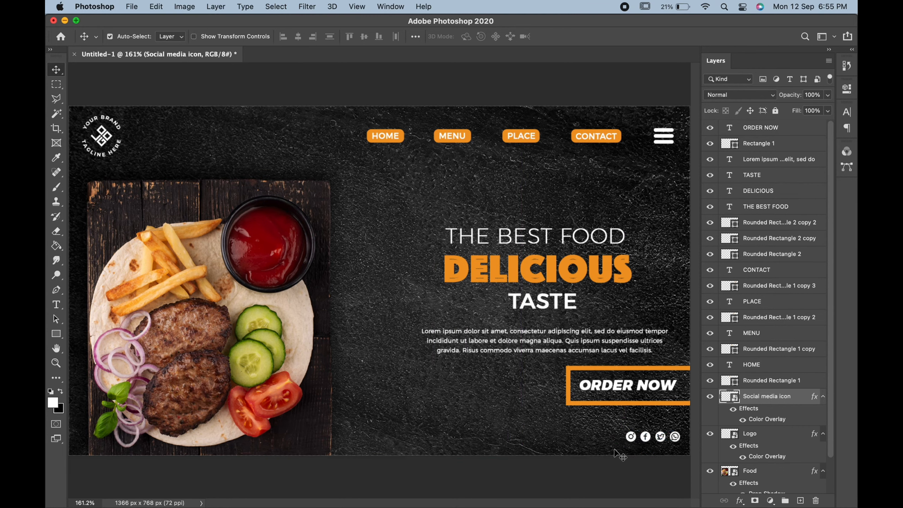
key(Right)
key(Right)
key(Right)
key(Down)
key(Down)
key(Right)
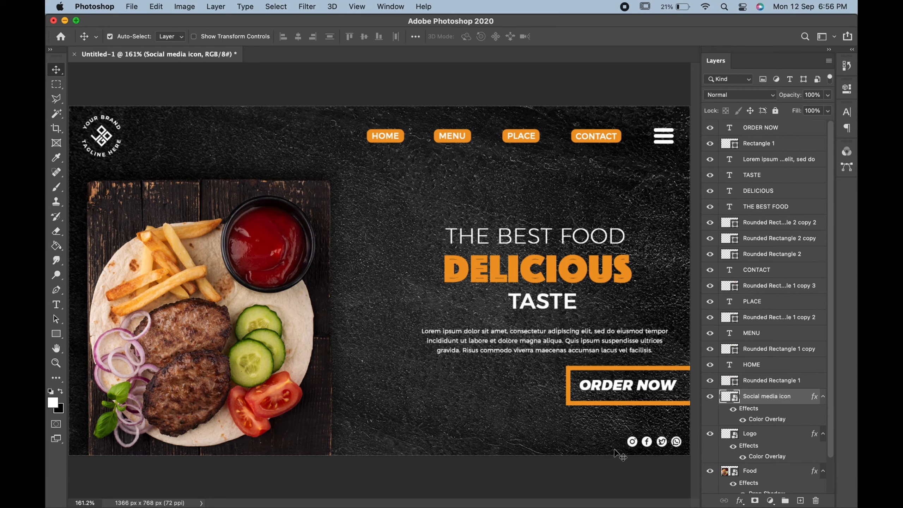
Step: Nudge the ORDER NOW text and its orange frame down together, closer to the social icons
click(625, 404)
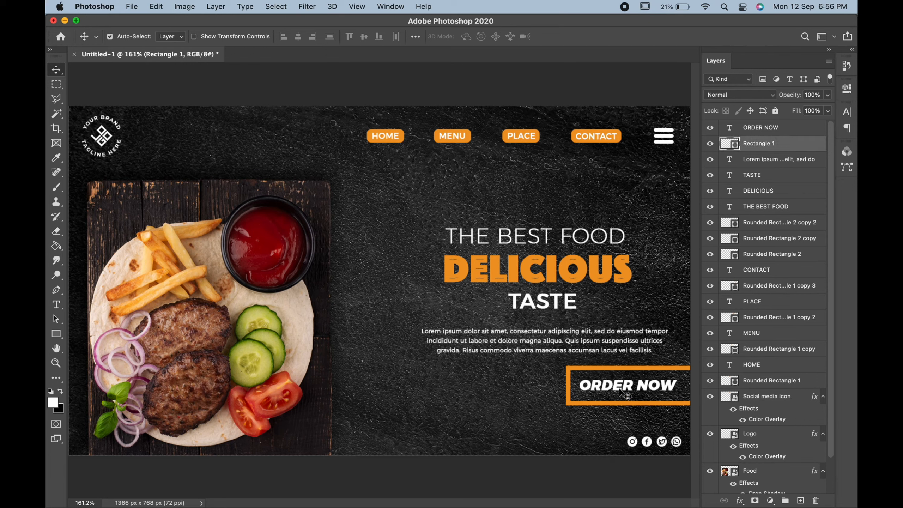
shift+click(619, 391)
key(Down)
key(Down)
key(Down)
key(Down)
key(Down)
key(Down)
key(Down)
key(Down)
key(Down)
key(Down)
key(Down)
key(Down)
key(Down)
key(Down)
key(Down)
key(Down)
key(Down)
key(Down)
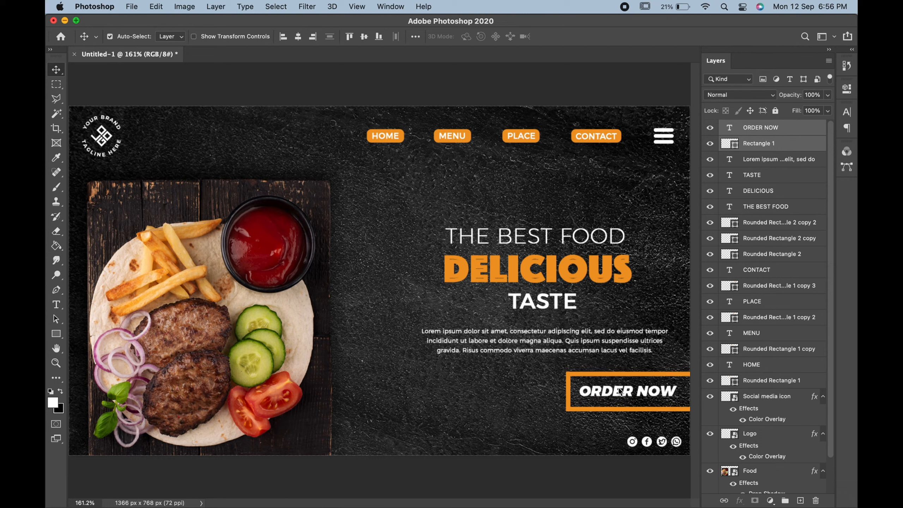
key(Down)
key(Down)
click(588, 484)
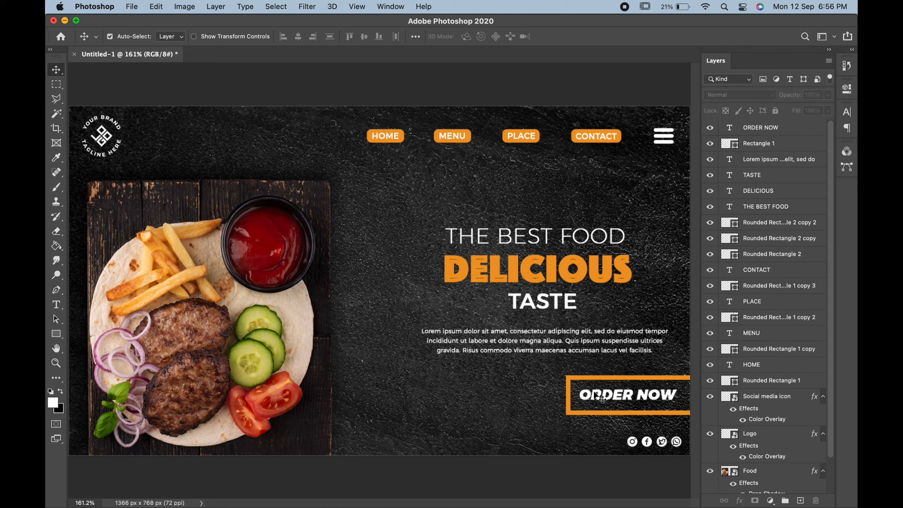
Step: Set the stroke of the ORDER NOW frame to 6 px
click(573, 413)
click(55, 333)
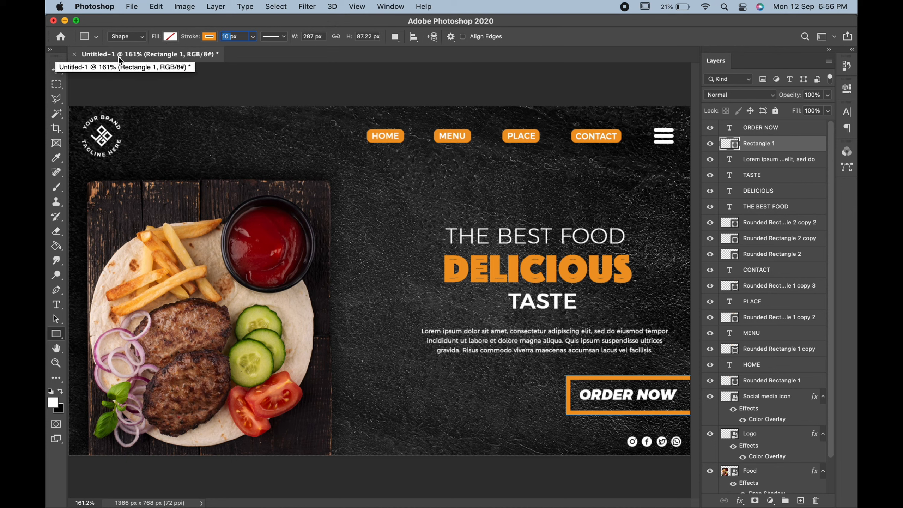
text(6)
key(Return)
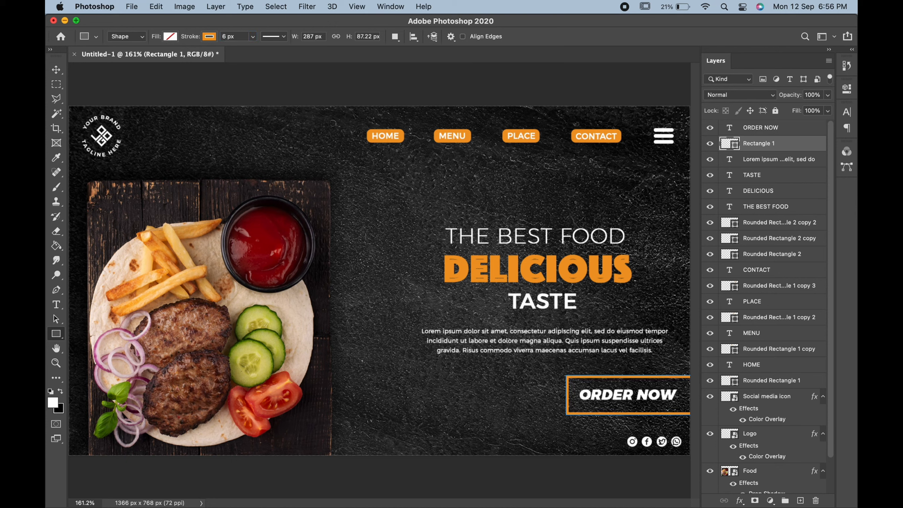
Step: Reduce the ORDER NOW frame's height to 87.04% and nudge it down and right to center it around the text
click(56, 70)
key(super+t)
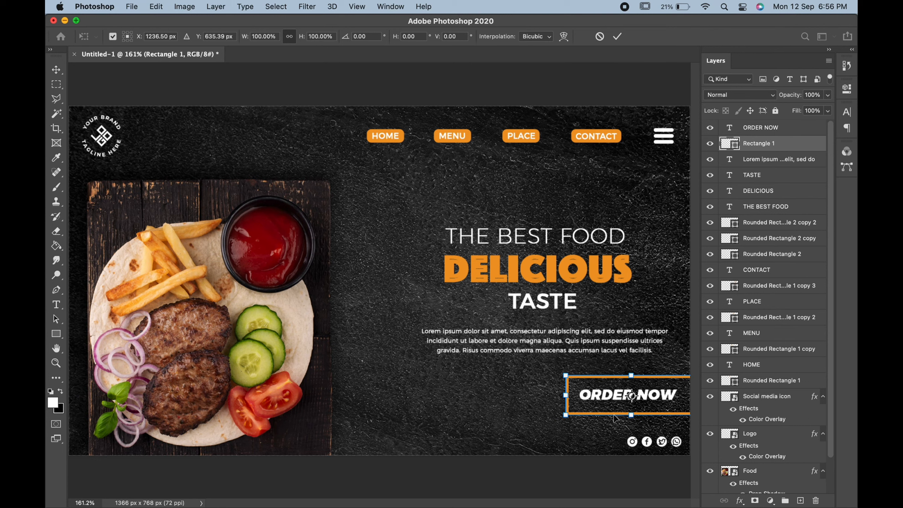
drag(568, 420, 568, 416)
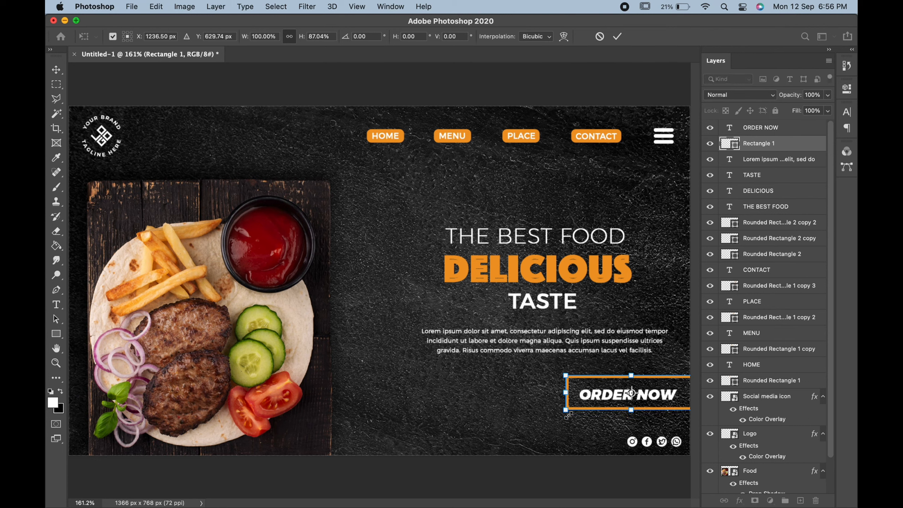
key(Down)
key(Down)
key(Down)
key(Down)
key(Right)
key(Right)
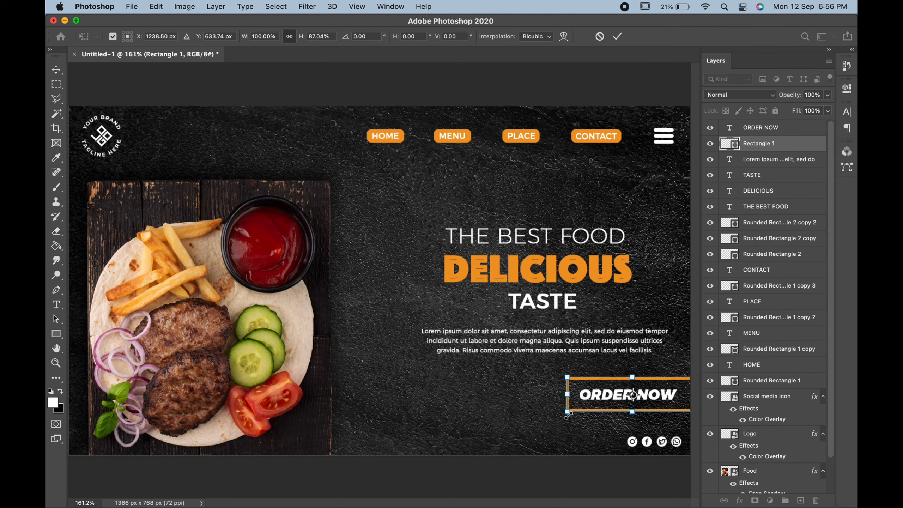
key(Return)
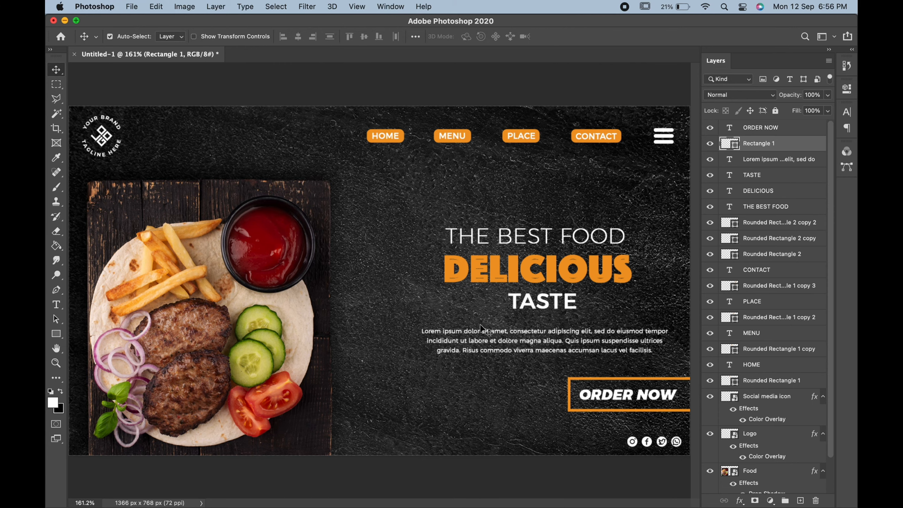
click(463, 297)
key(super+minus)
key(super+0)
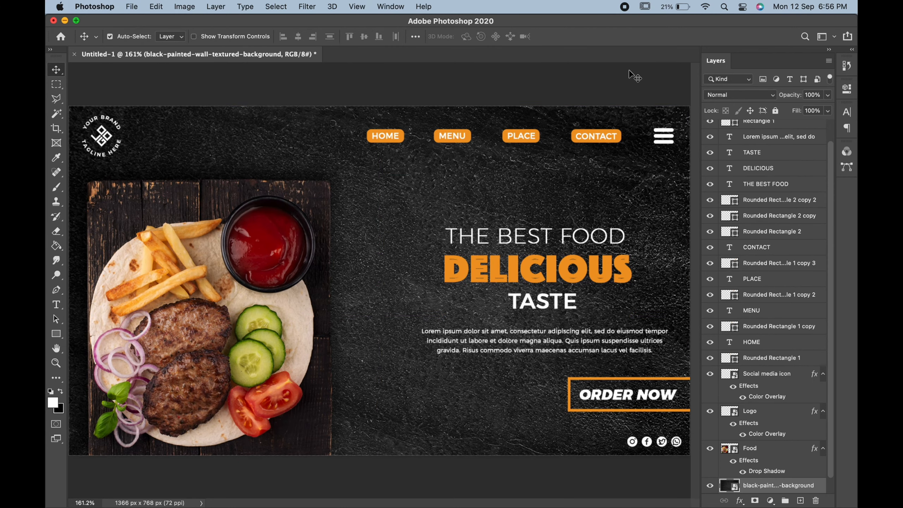